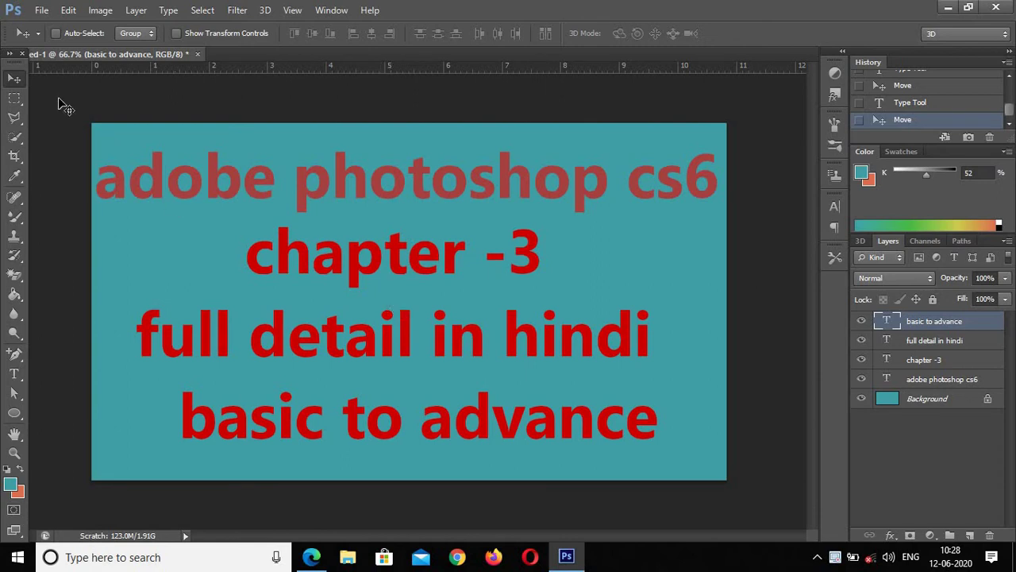
left_click(41, 11)
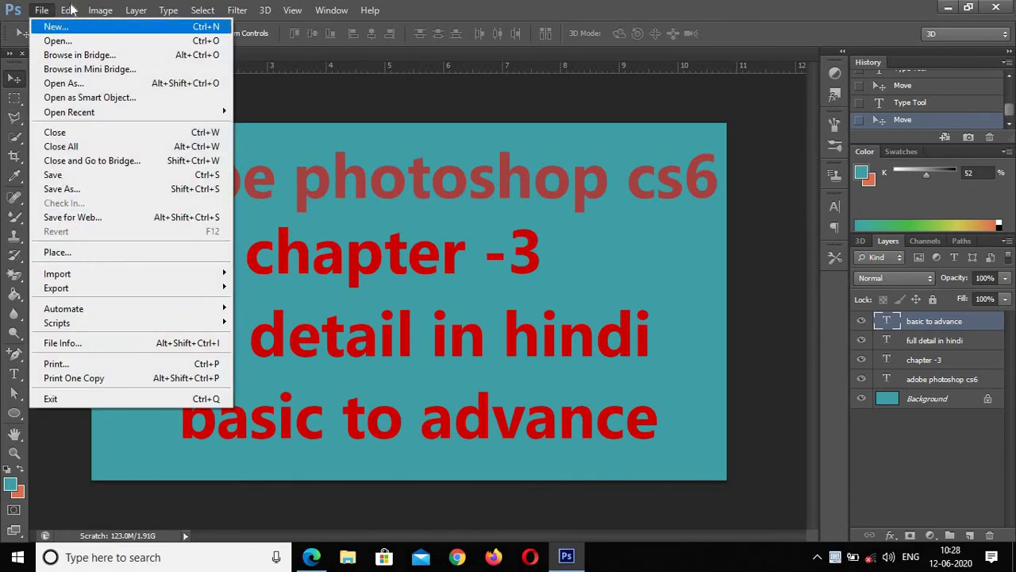
mouse_move(71, 8)
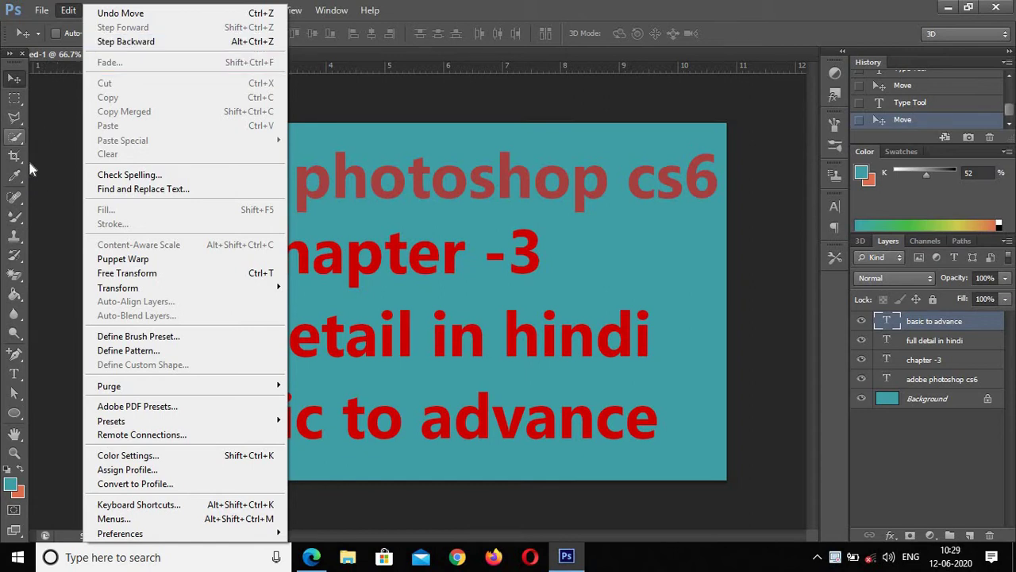
left_click(356, 101)
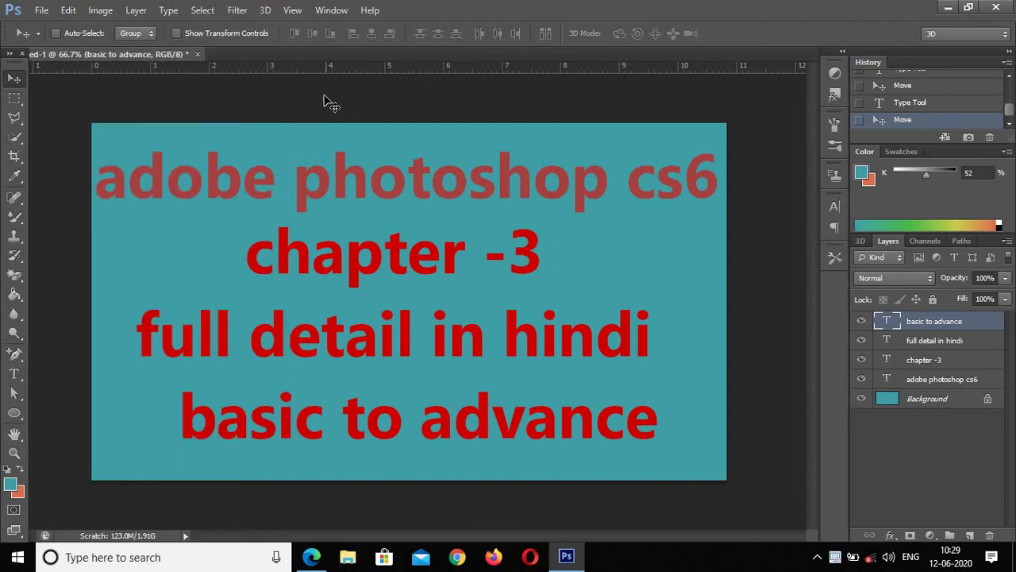
Close the open text document without saving and create a new 1280 x 720 pixel RGB document at 300 pixels/inch with a white background
left_click(197, 54)
left_click(516, 222)
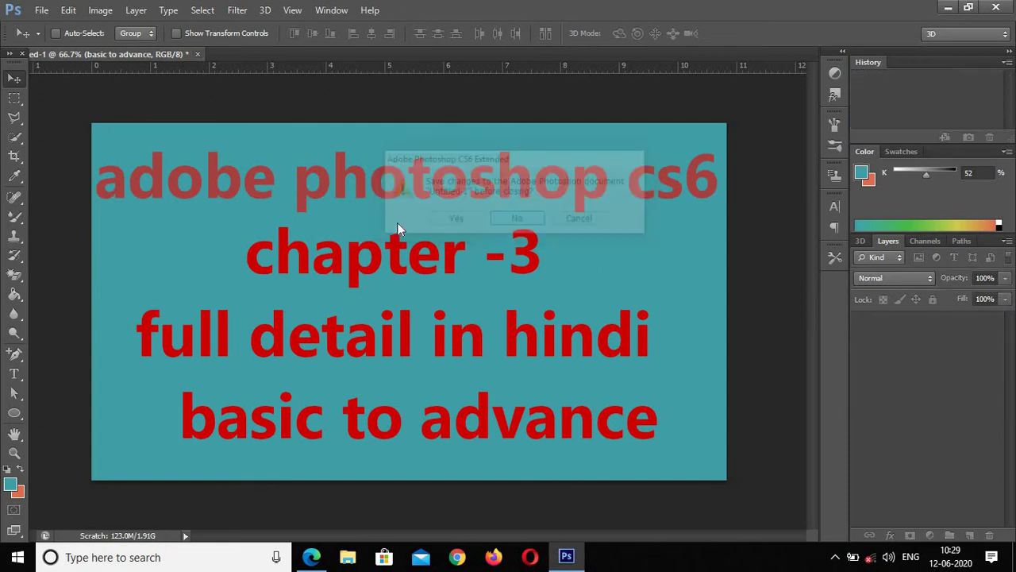
left_click(41, 10)
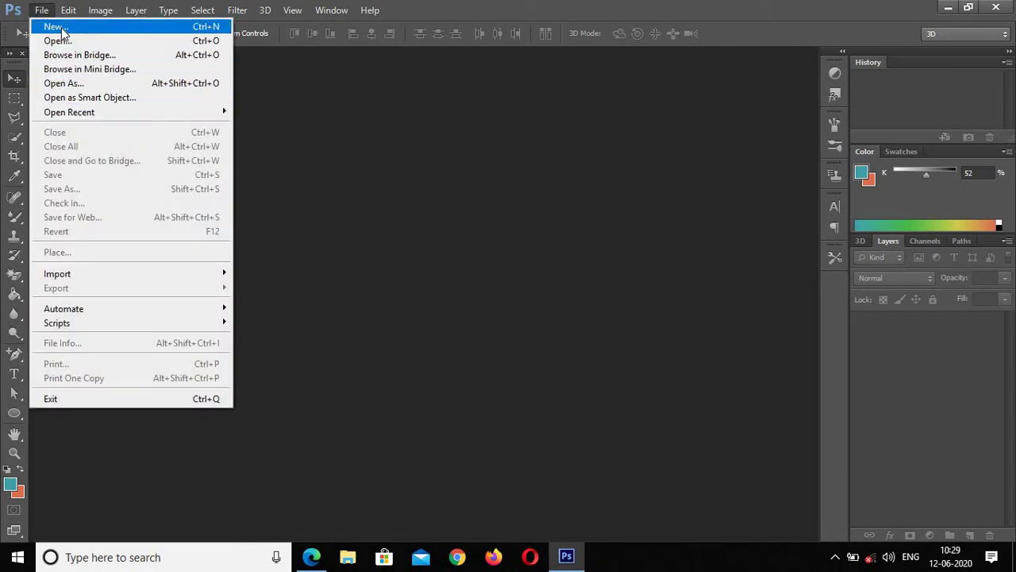
left_click(56, 27)
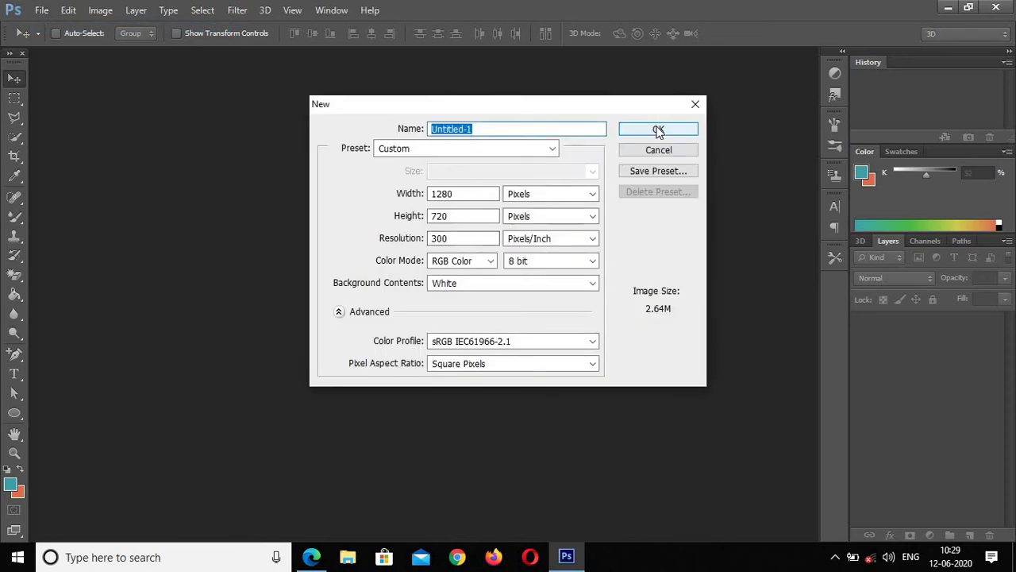
left_click(658, 130)
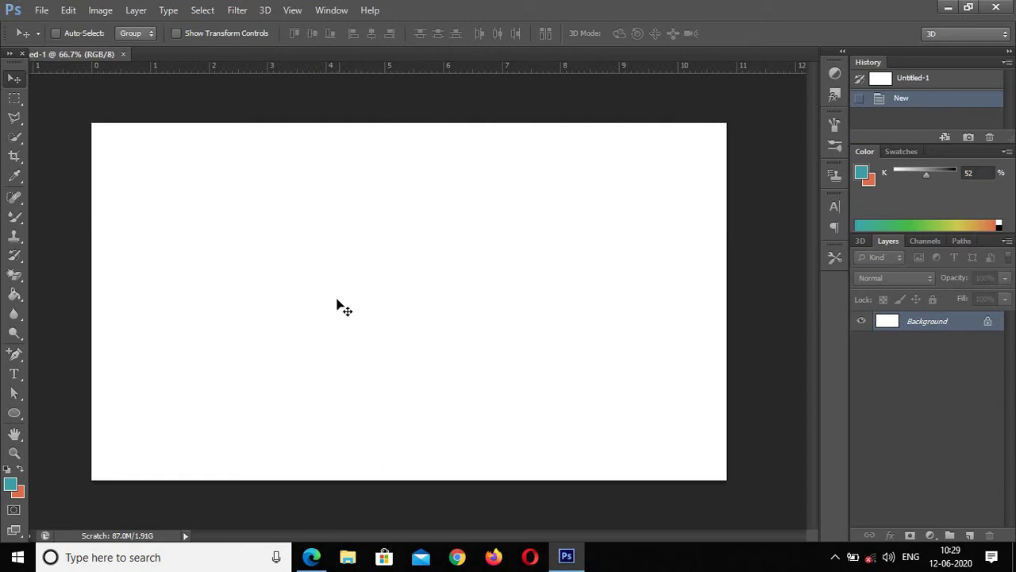
Close the Tools panel and bring it back into the workspace
left_click(22, 53)
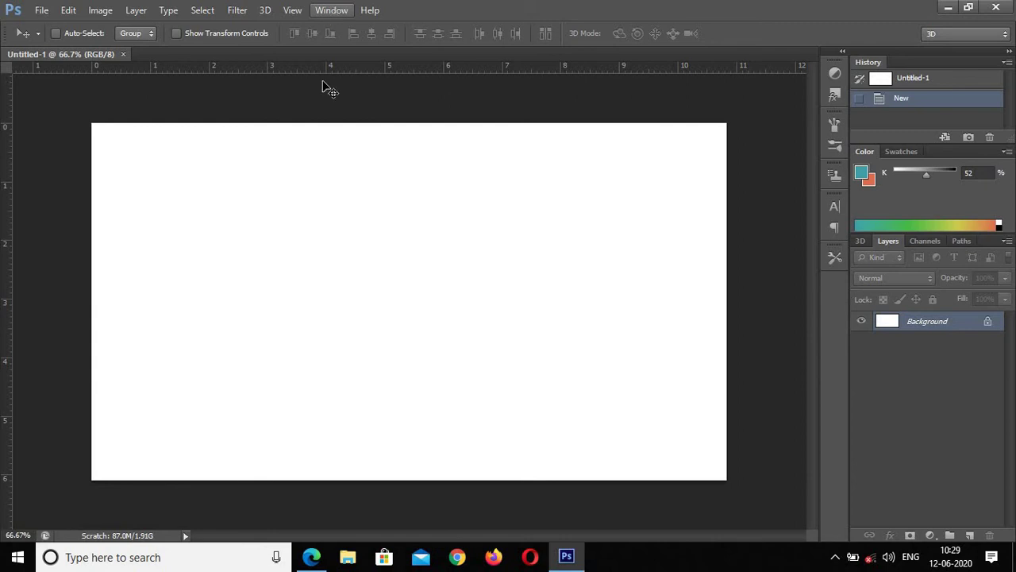
left_click(332, 10)
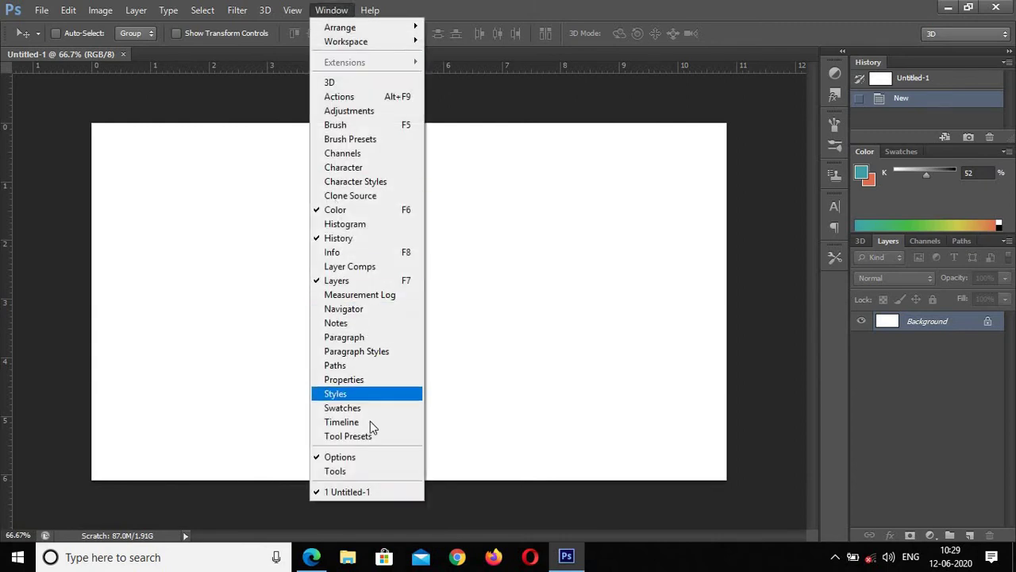
left_click(352, 471)
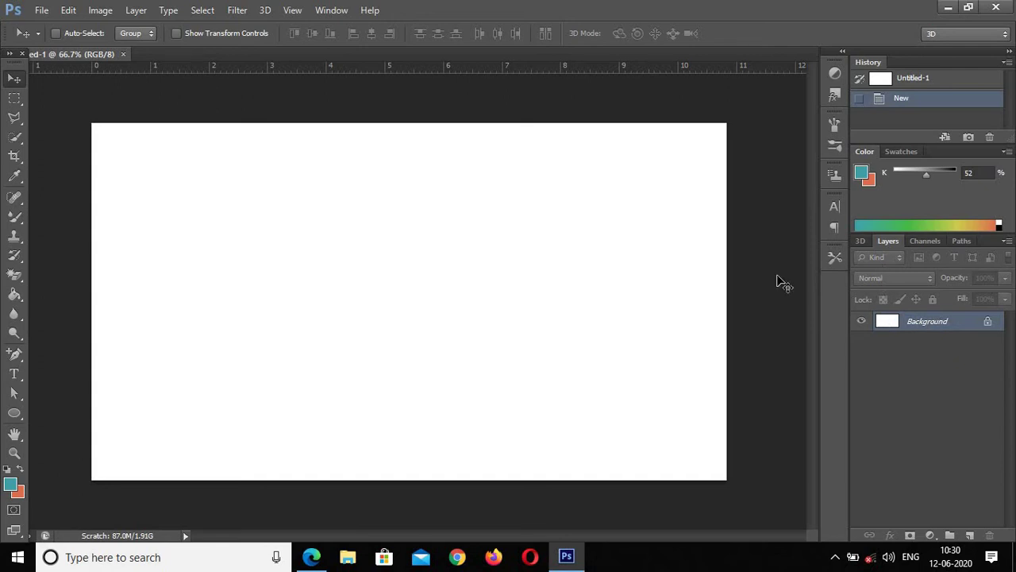
Hide the History panel and show it again
left_click(337, 9)
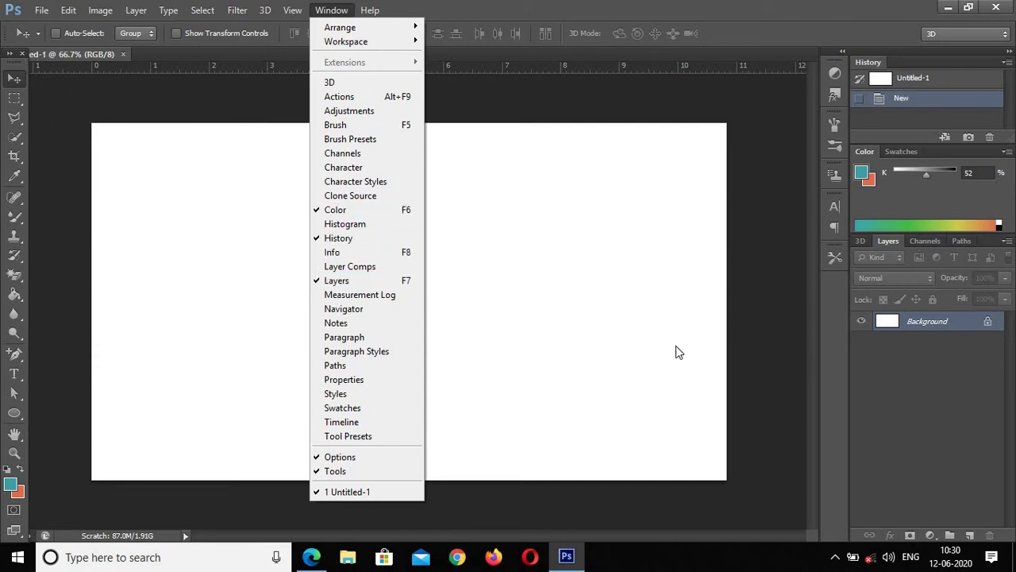
left_click(319, 239)
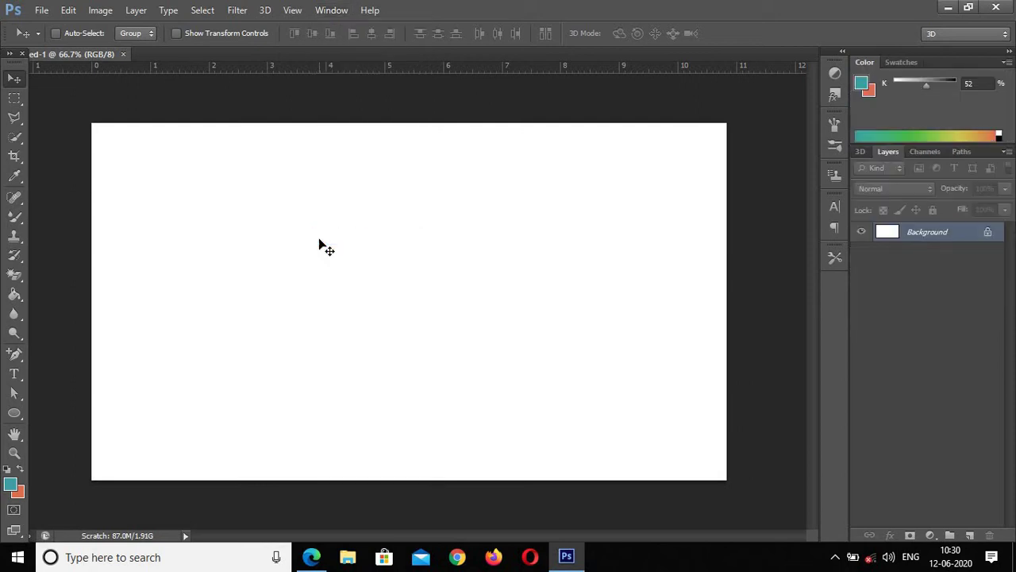
left_click(331, 9)
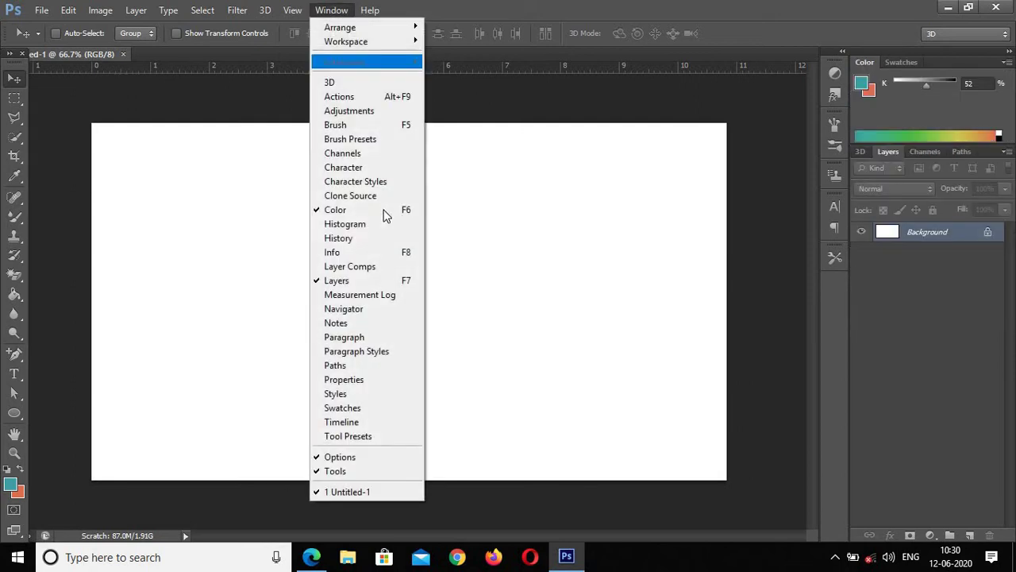
left_click(341, 240)
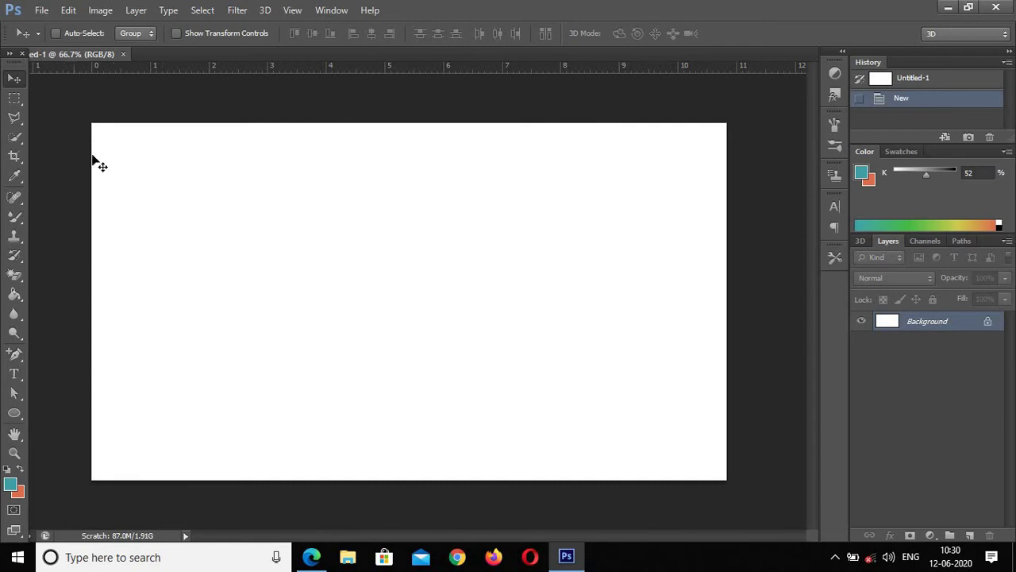
Open the photo IMG_20190820_163723 from the photos folder
left_click(41, 9)
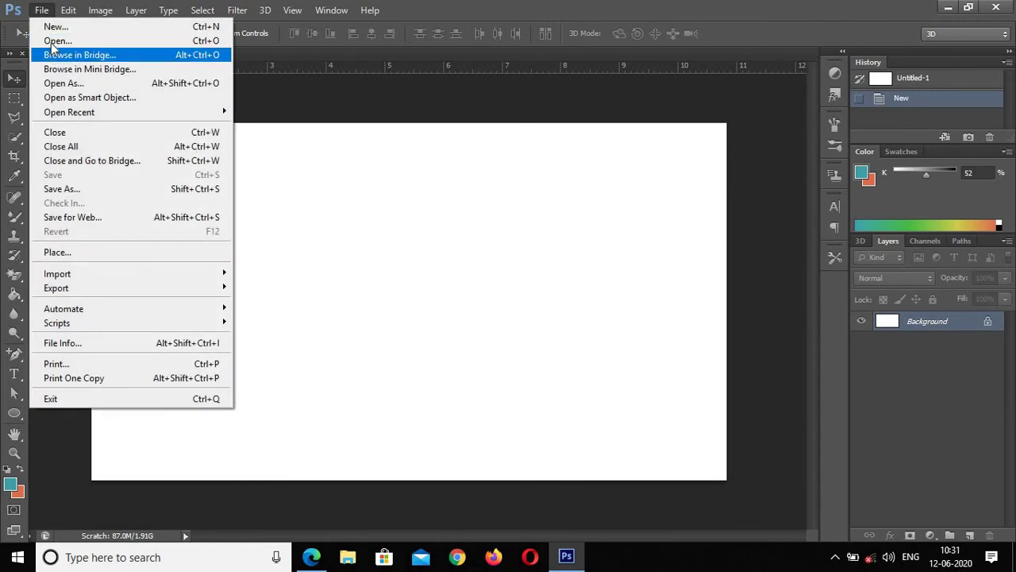
left_click(276, 191)
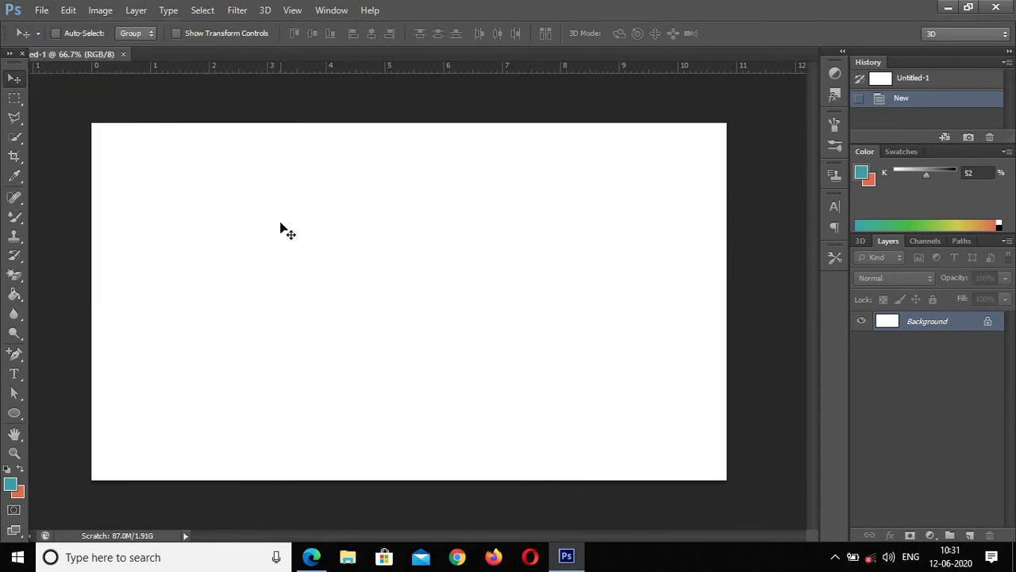
key("ctrl+o")
scroll(476, 238, "down", 5)
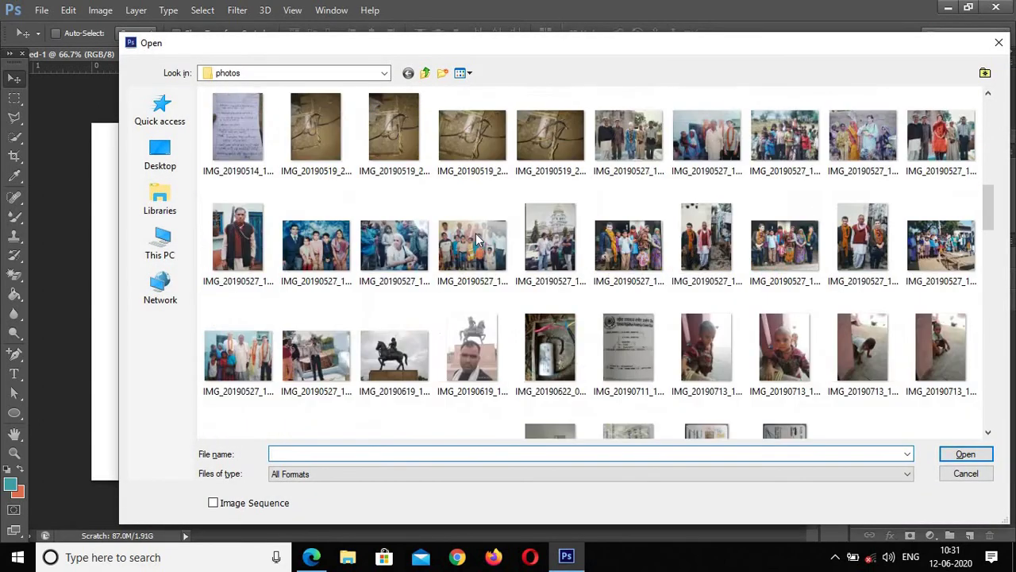
scroll(476, 238, "up", 3)
scroll(476, 238, "down", 3)
scroll(476, 239, "down", 6)
left_click(398, 179)
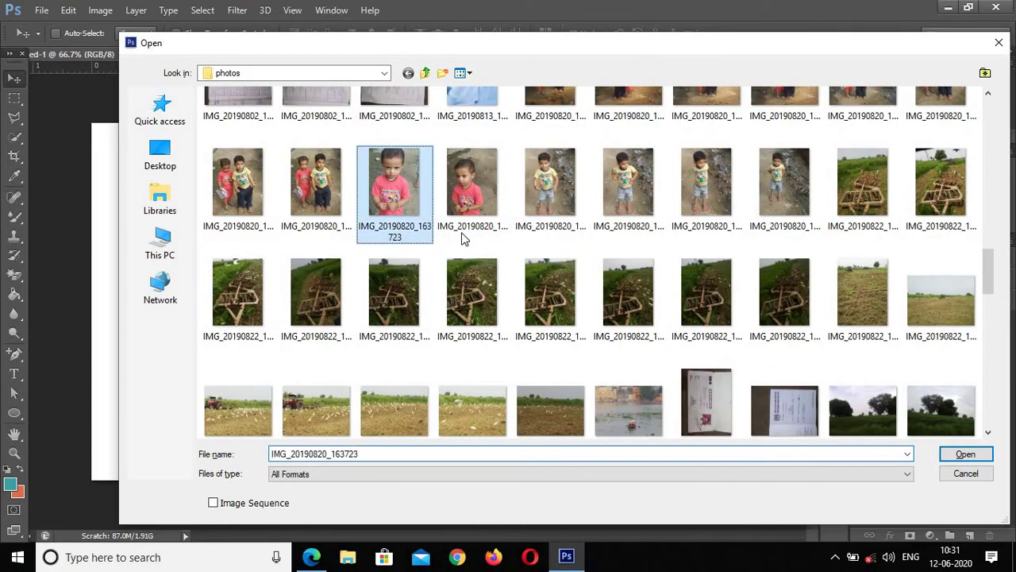
left_click(967, 454)
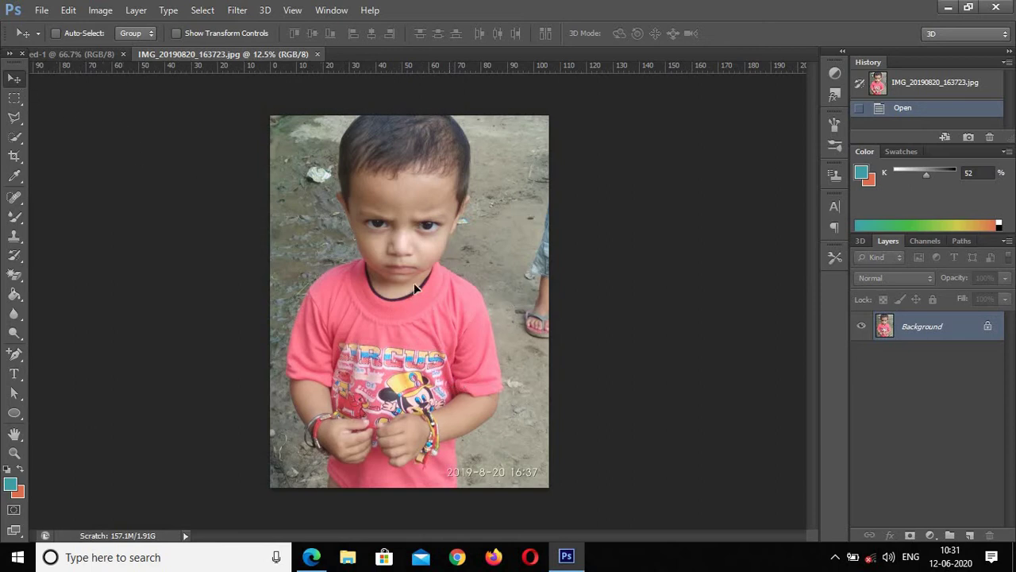
Try to move the opened photo's locked Background layer with the Move tool
left_click_drag(413, 283, 497, 211)
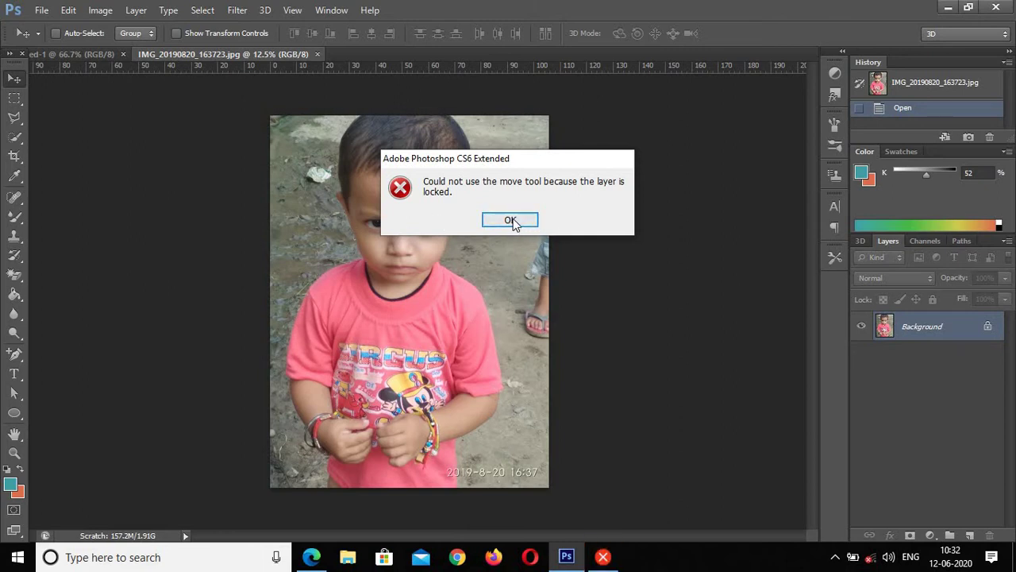
left_click(510, 221)
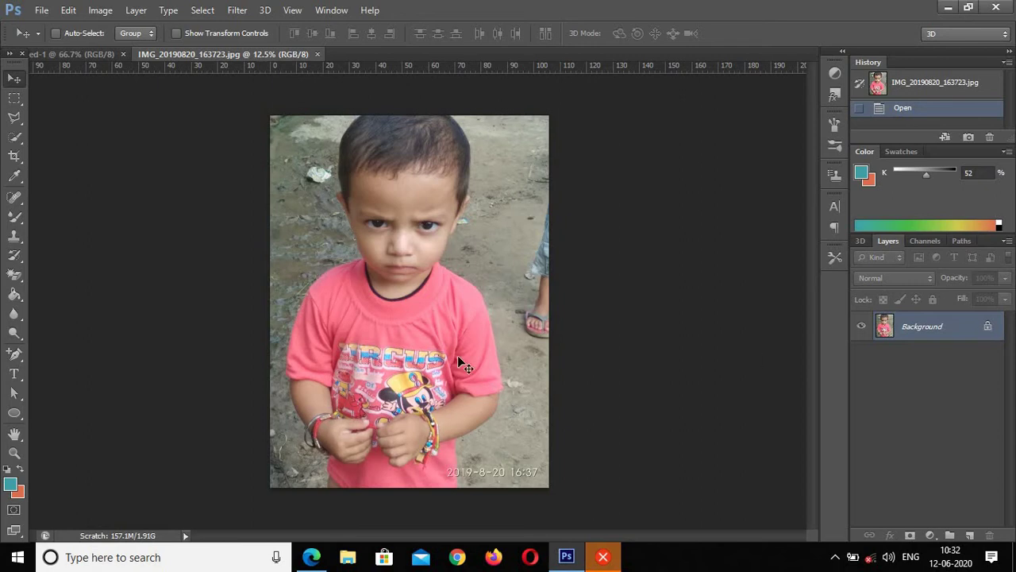
left_click_drag(396, 299, 388, 329)
left_click(511, 219)
Convert the photo's Background into a regular layer named Layer 0 and copy it into the Untitled-1 document
double_click(974, 330)
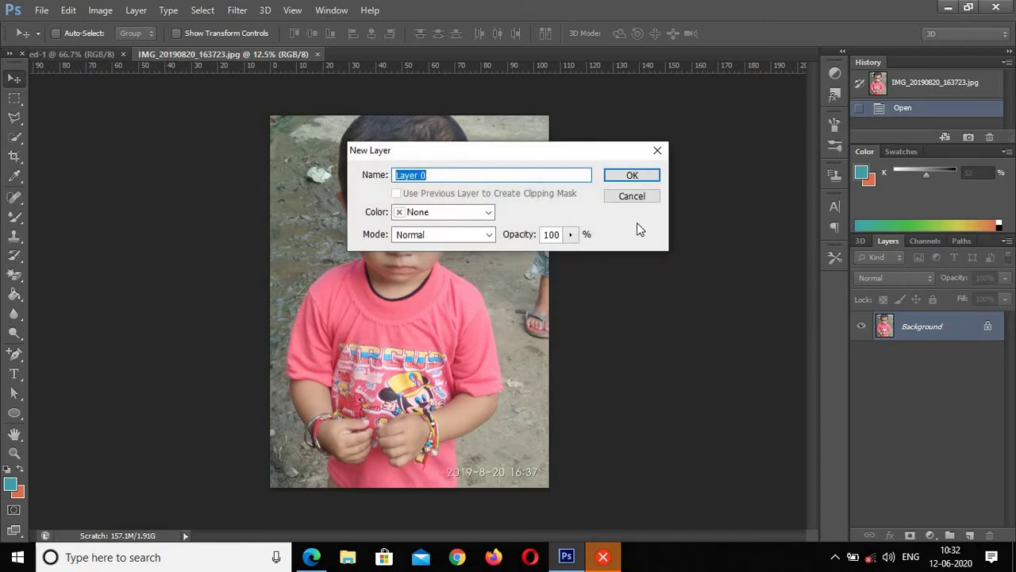
left_click(640, 179)
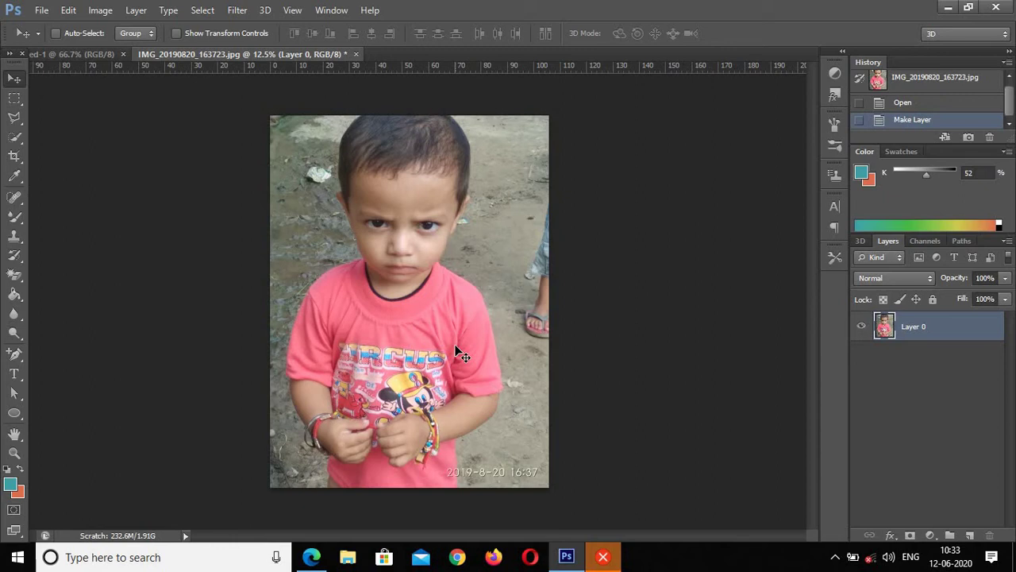
left_click_drag(420, 323, 131, 109)
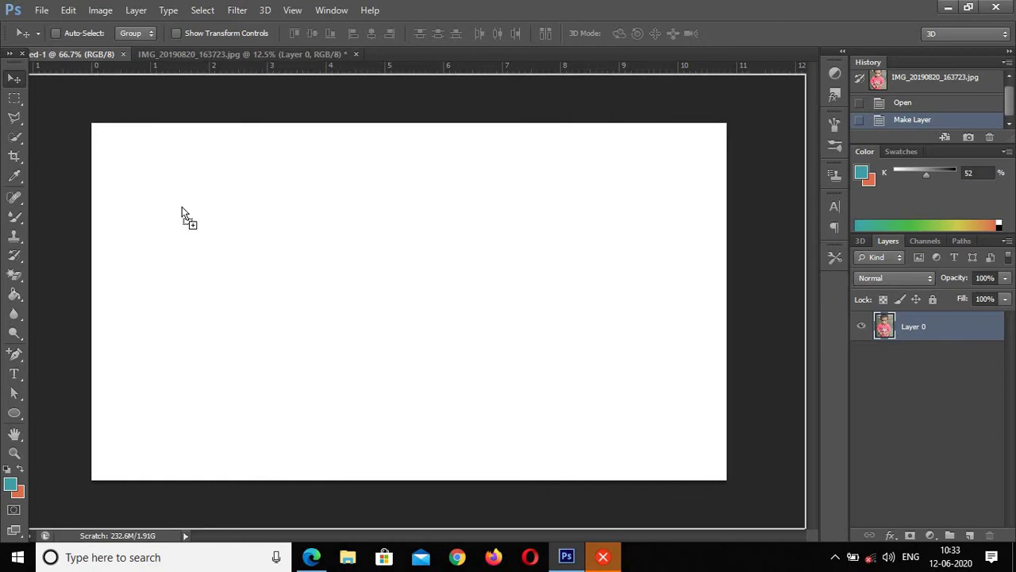
left_click_drag(222, 266, 222, 267)
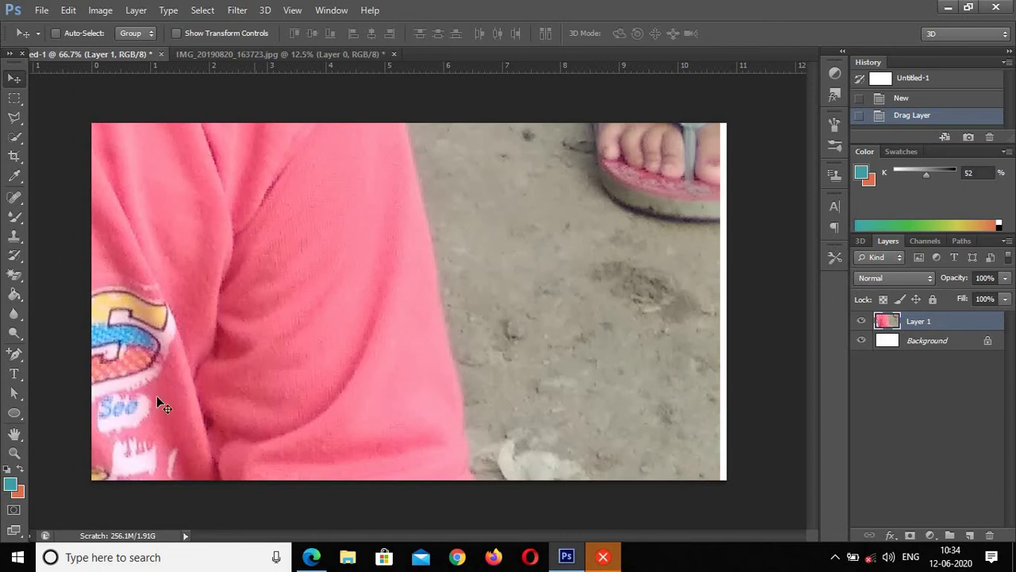
View the Untitled-1 canvas with the placed photo at different magnifications, finishing zoomed out at 12.5%
left_click(15, 459)
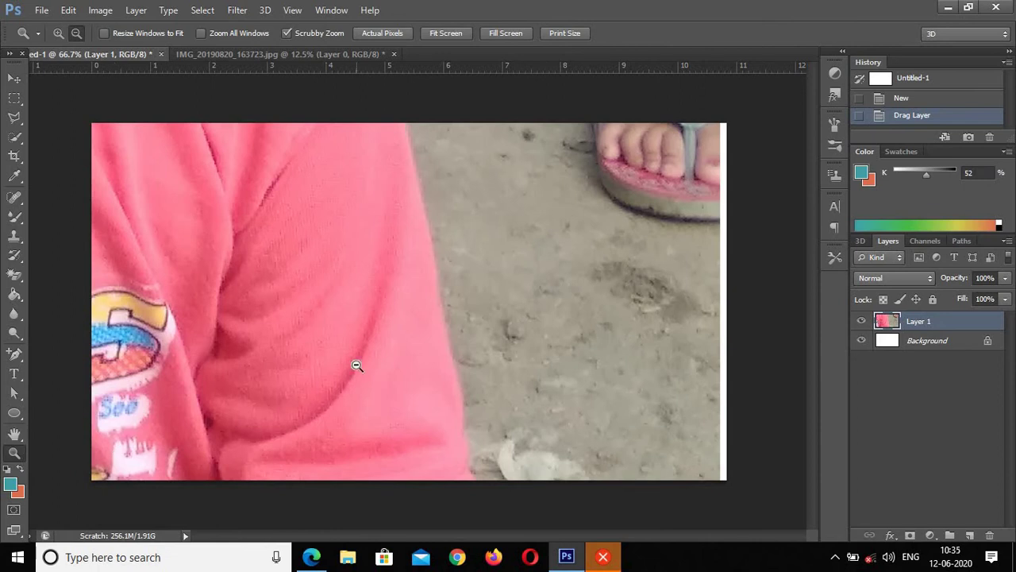
key("ctrl+minus")
key("ctrl+minus")
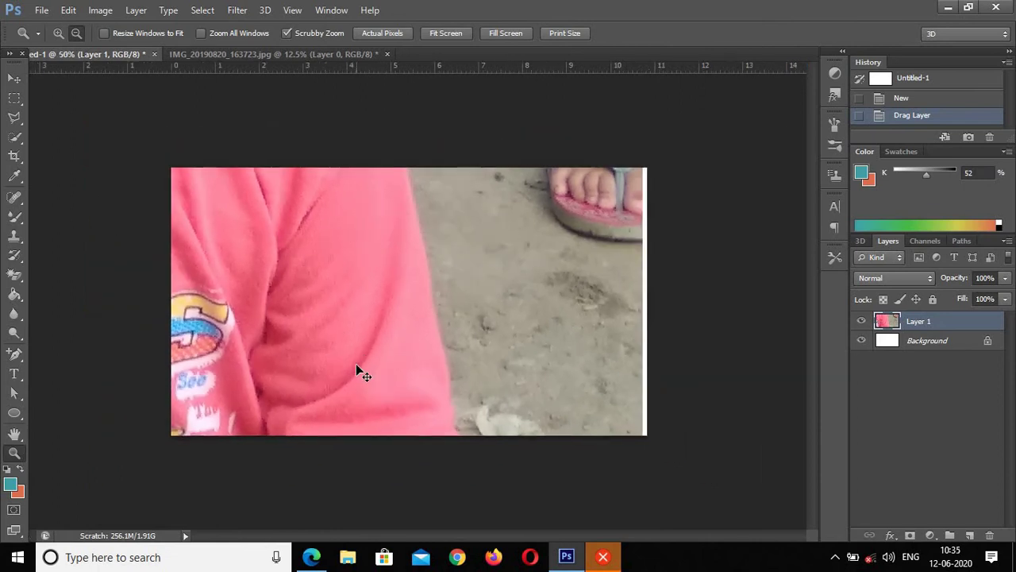
key("ctrl+minus")
key("ctrl+minus")
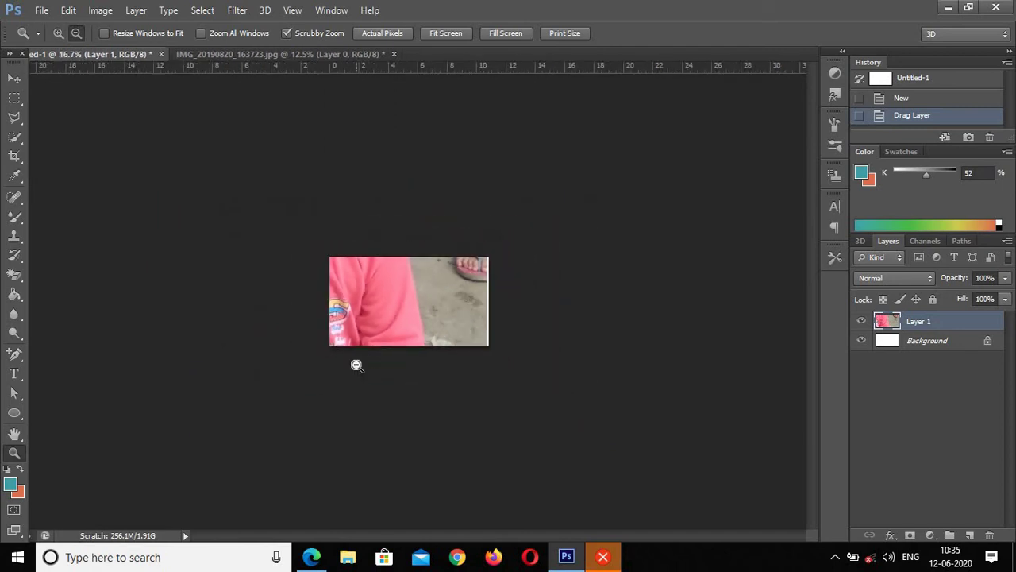
key("ctrl+plus")
key("ctrl+plus")
key("ctrl+plus")
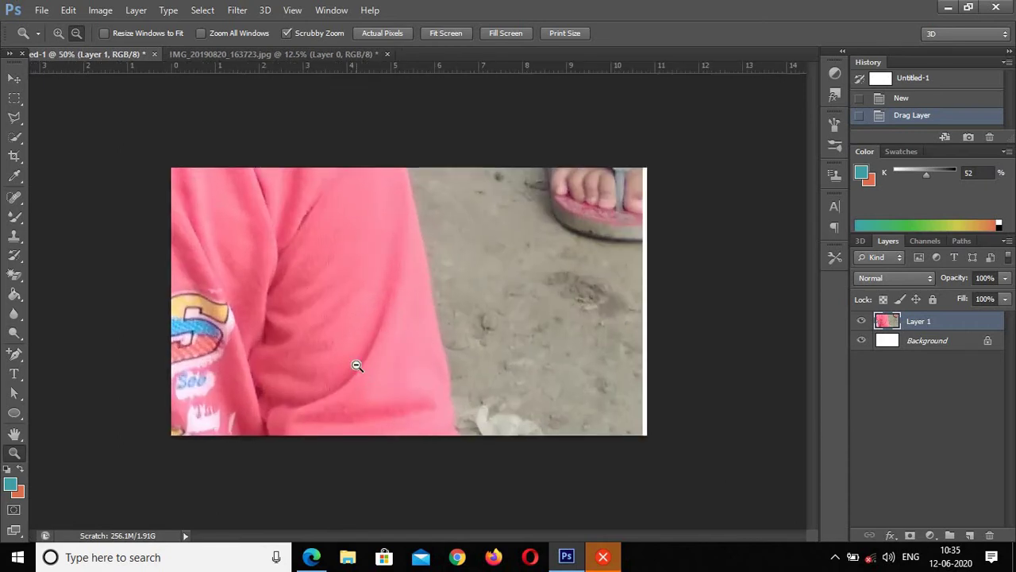
key("ctrl+minus")
key("ctrl+minus")
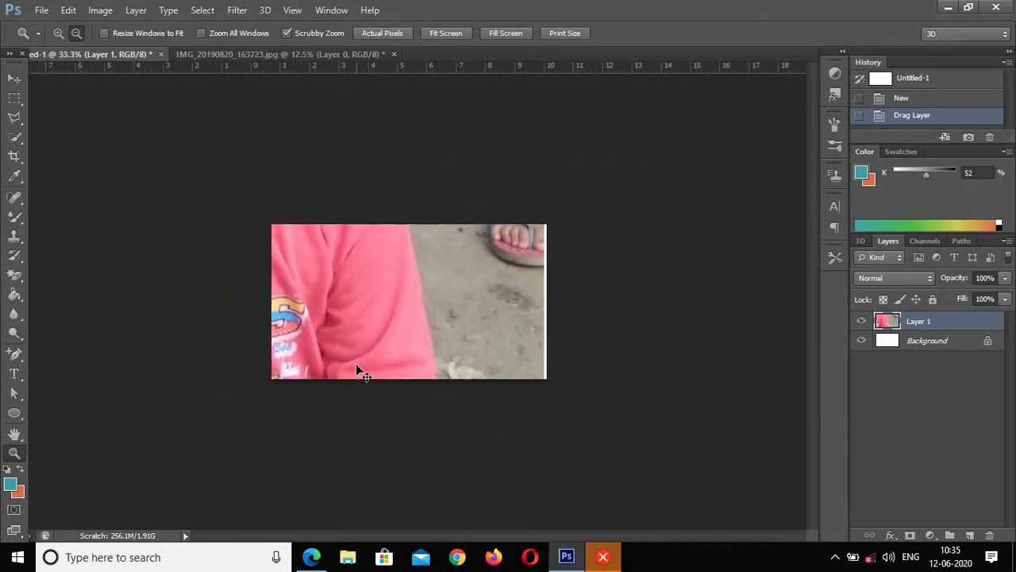
key("ctrl+minus")
key("ctrl+minus")
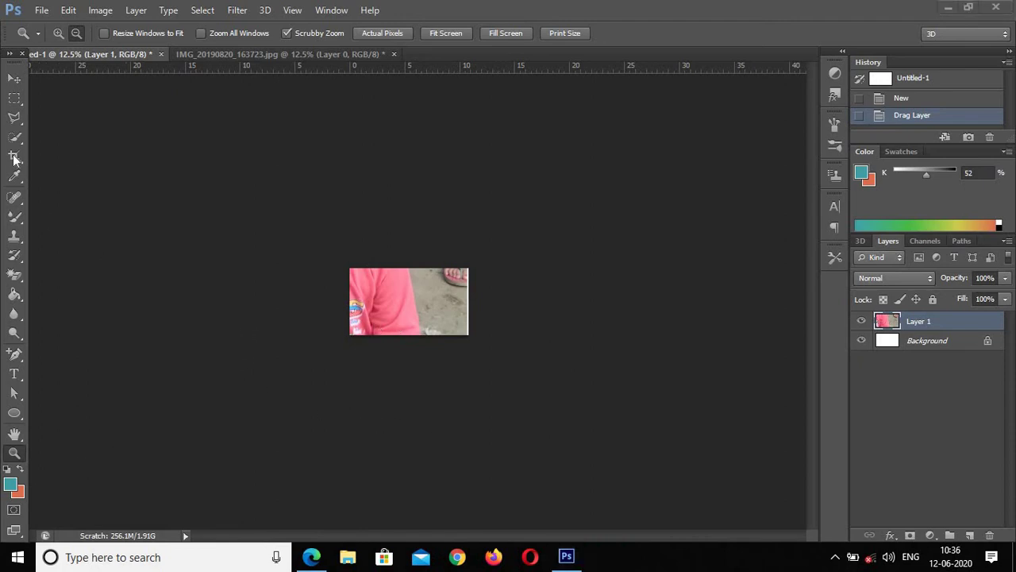
Switch to the Move tool, show the transform controls around the placed photo layer and hide them again
left_click(12, 82)
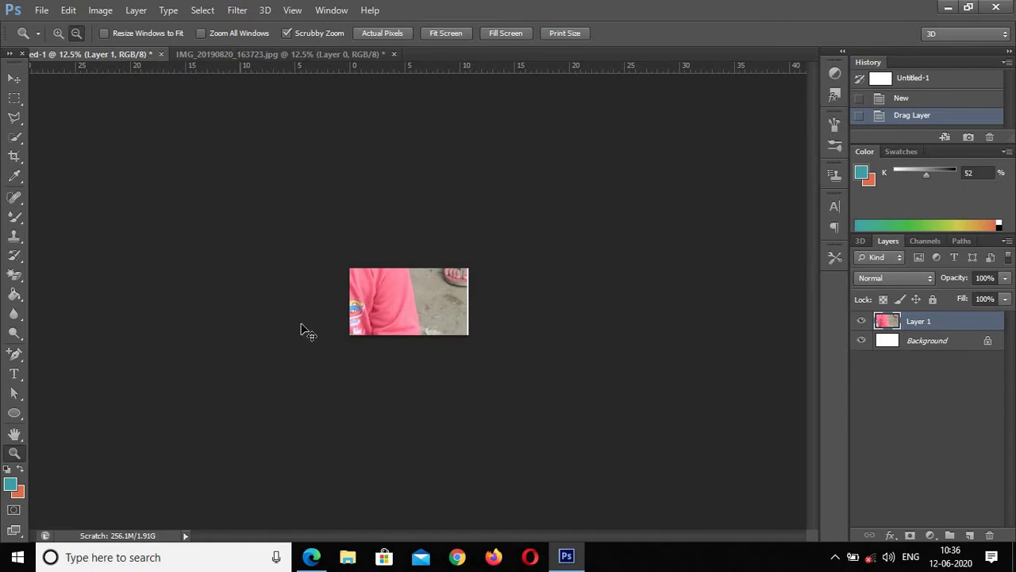
key("v")
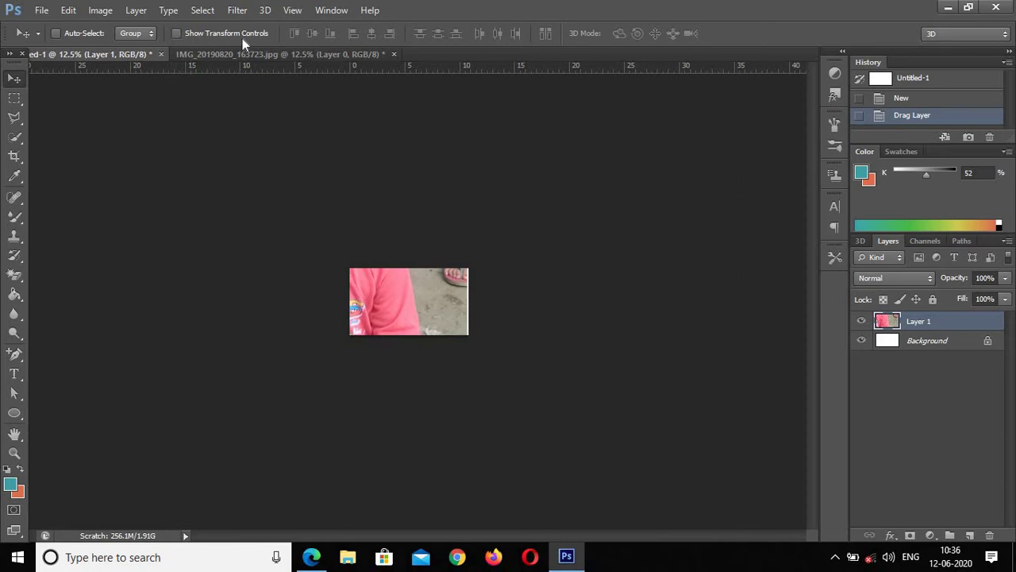
left_click(176, 33)
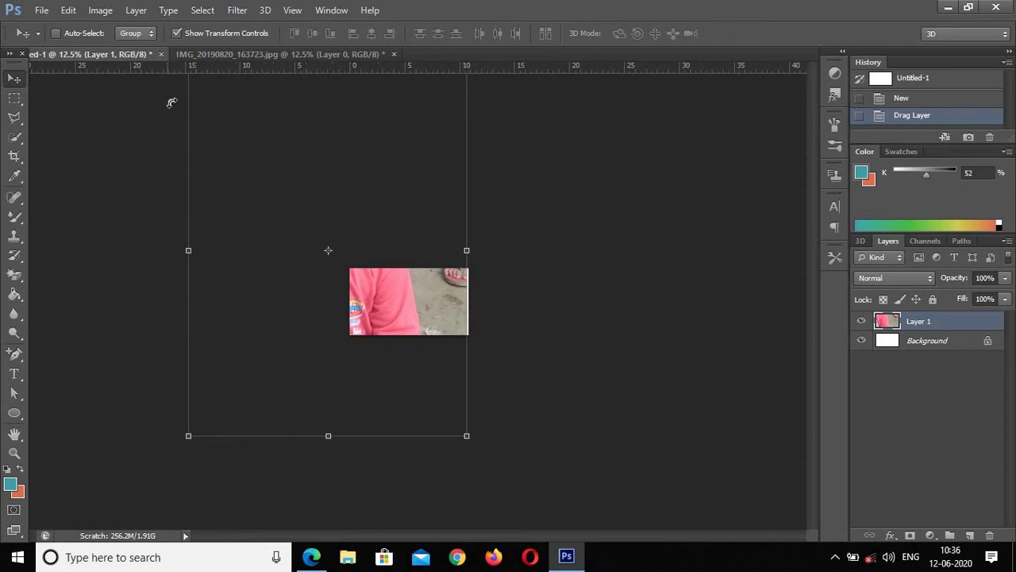
left_click(176, 33)
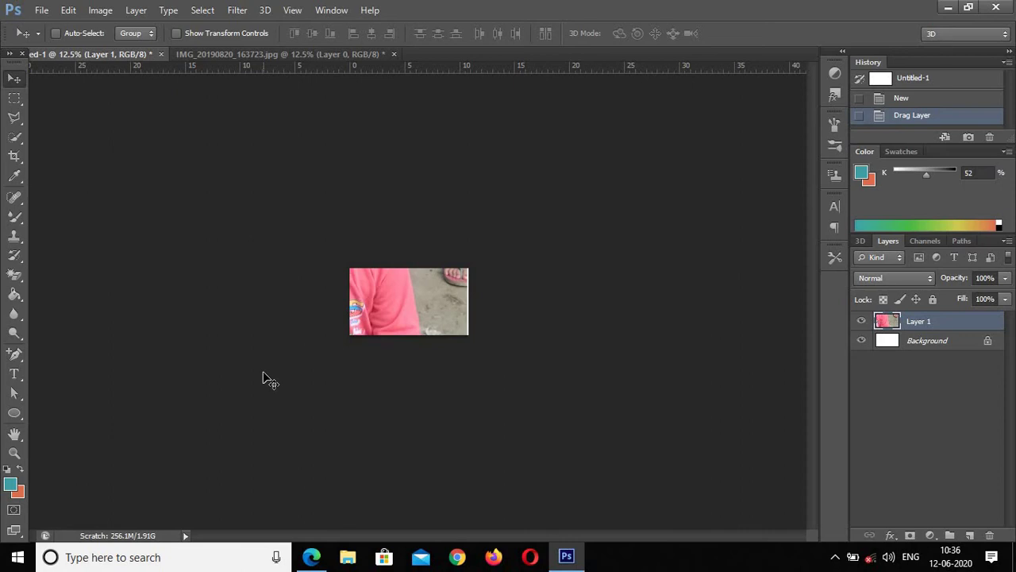
Scale the placed photo layer down proportionally to about 7.4% with Free Transform and move it onto the white canvas
key("ctrl+t")
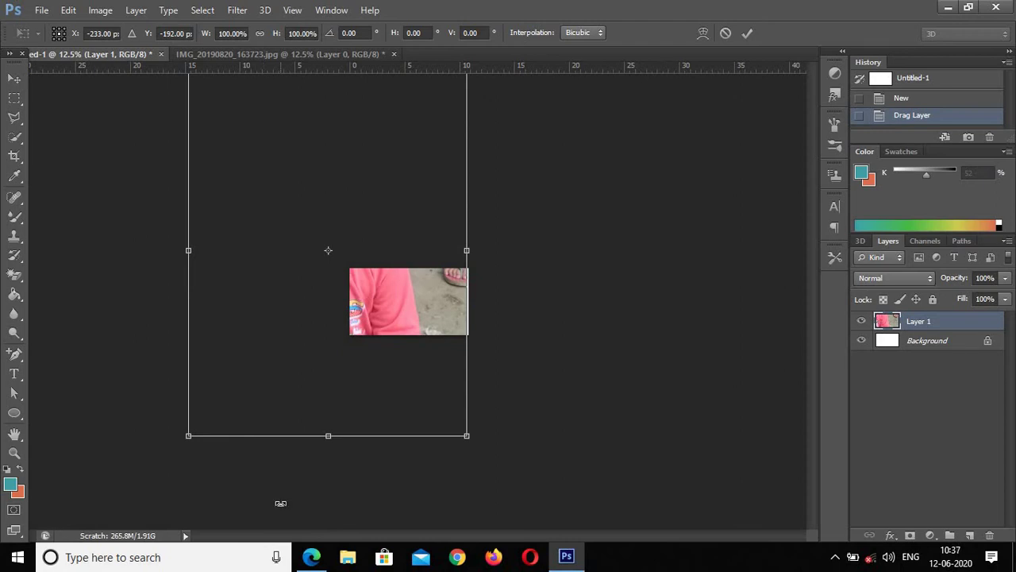
left_click_drag(188, 436, 178, 450)
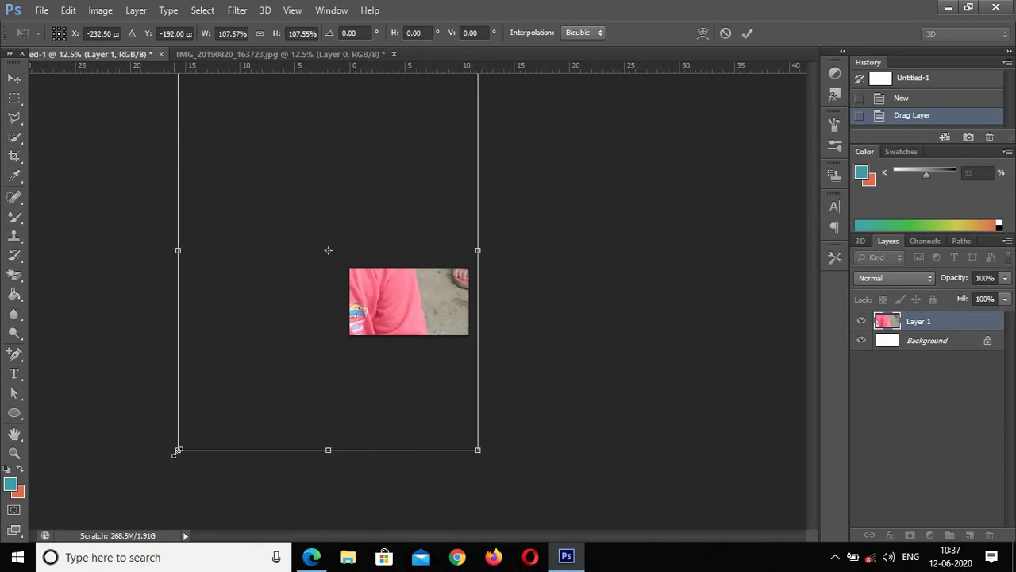
left_click_drag(177, 451, 272, 318)
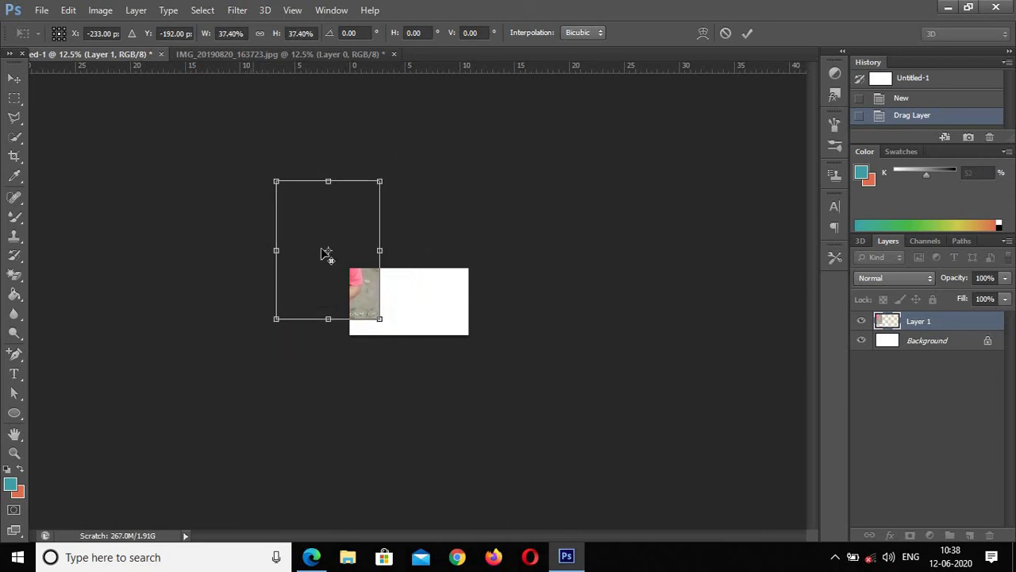
left_click_drag(380, 181, 347, 244)
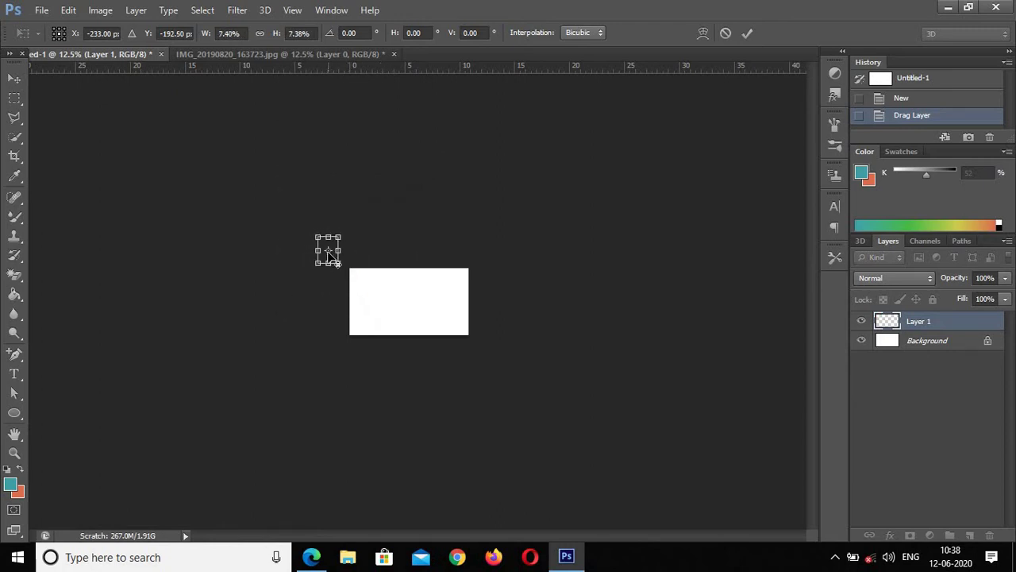
left_click(16, 82)
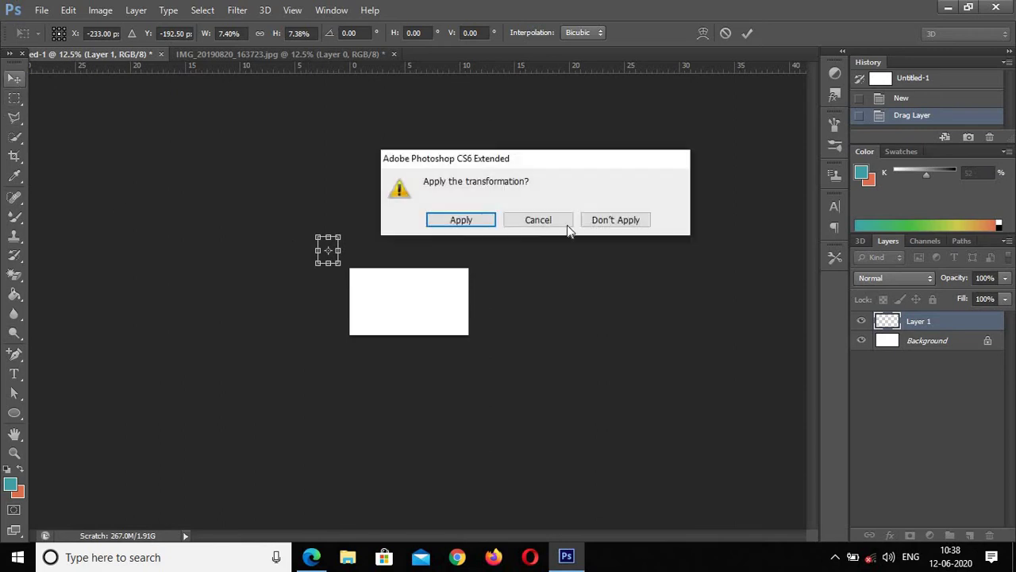
left_click(461, 220)
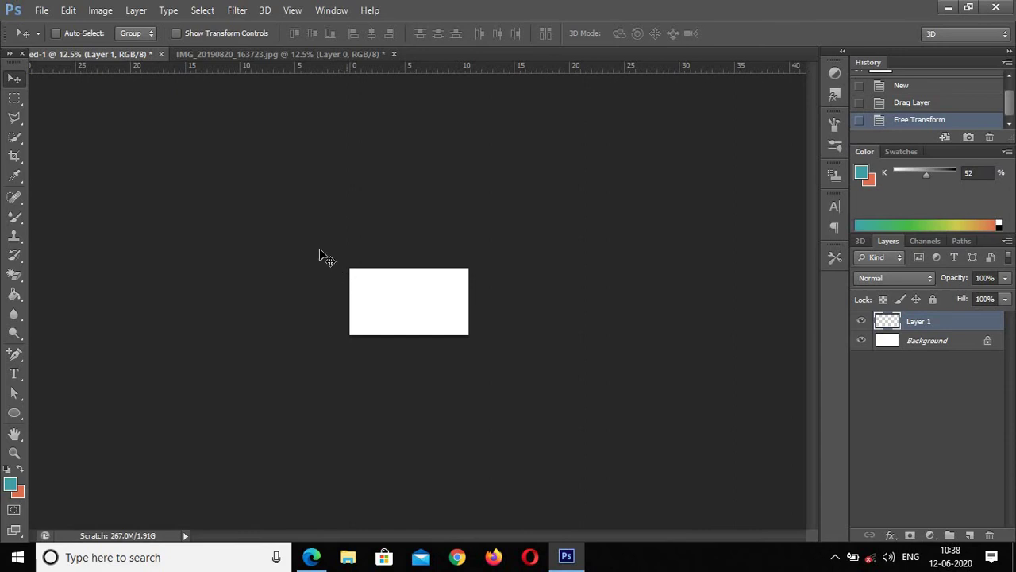
left_click_drag(320, 253, 384, 297)
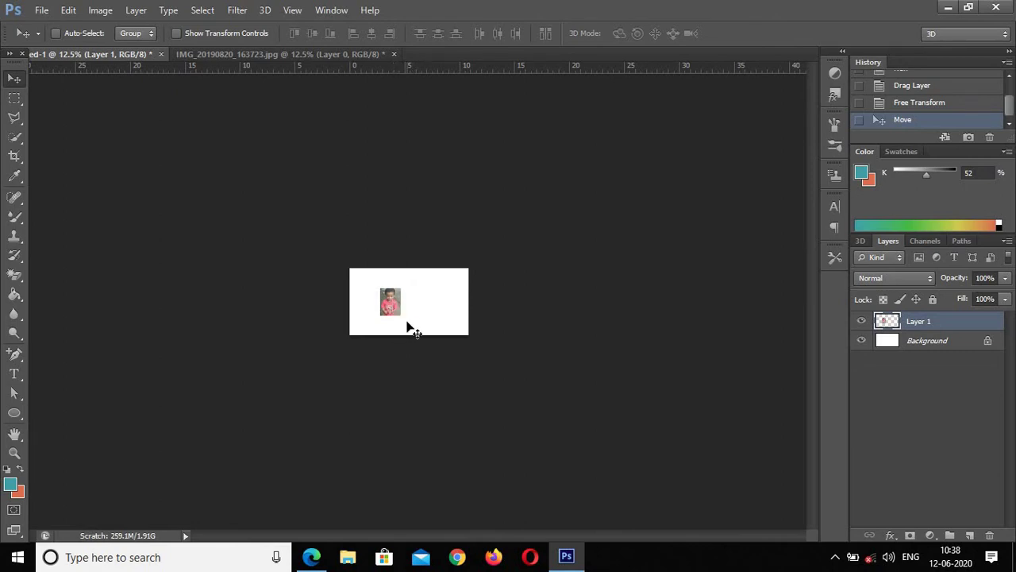
Enlarge the photo layer proportionally to about 229% with Free Transform and apply the transformation
key("ctrl+t")
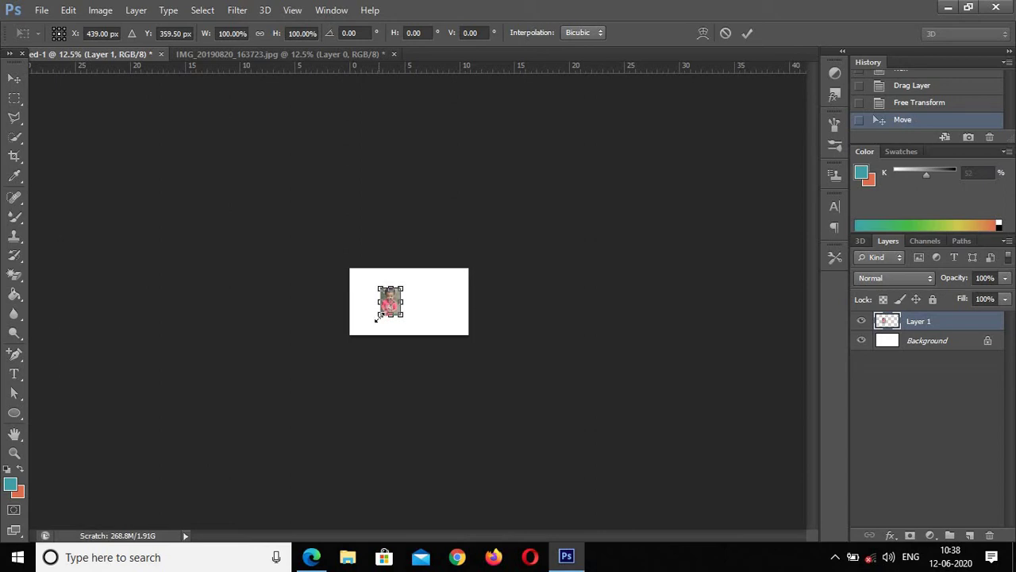
left_click_drag(376, 317, 365, 332)
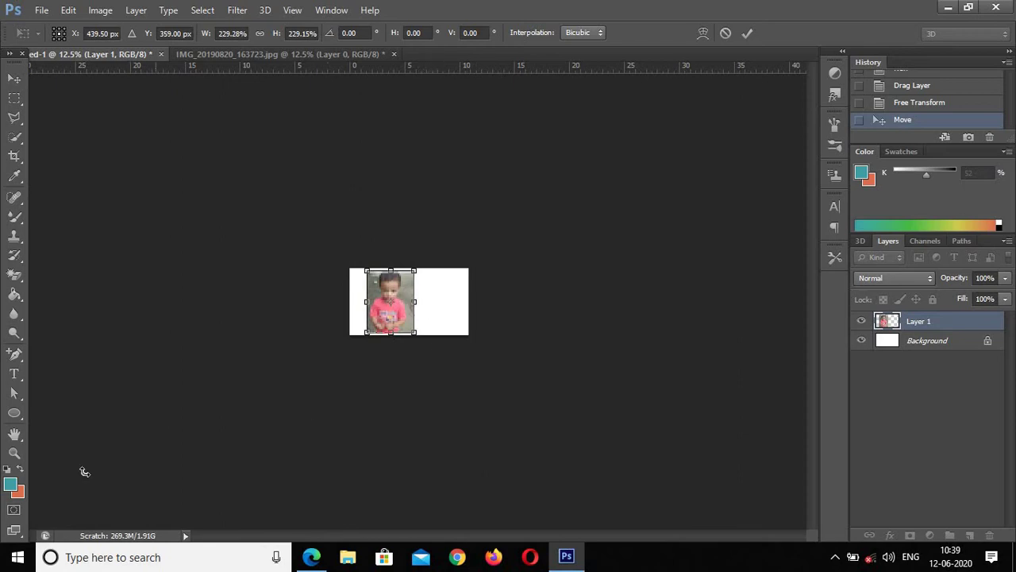
left_click(14, 453)
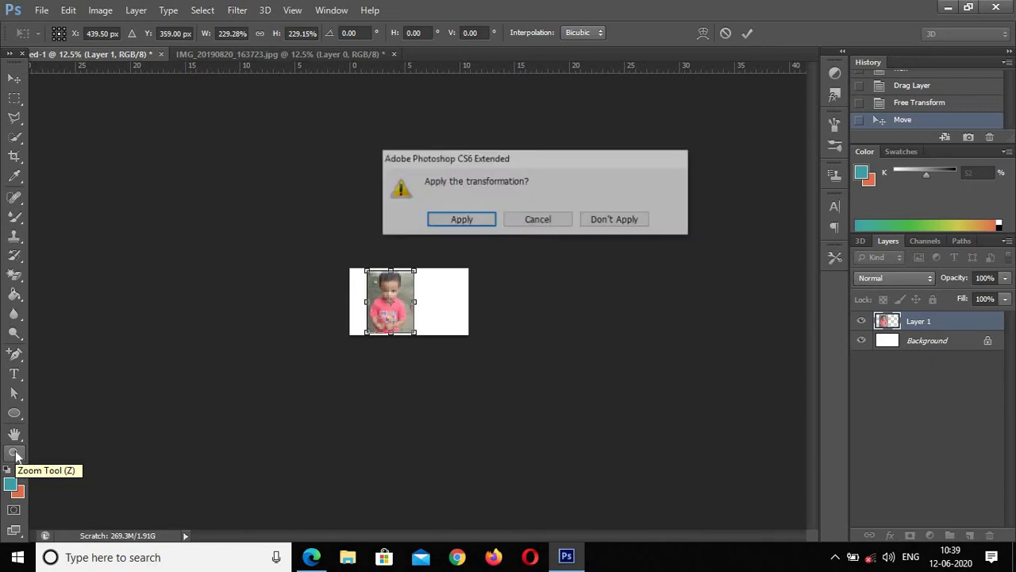
left_click(461, 220)
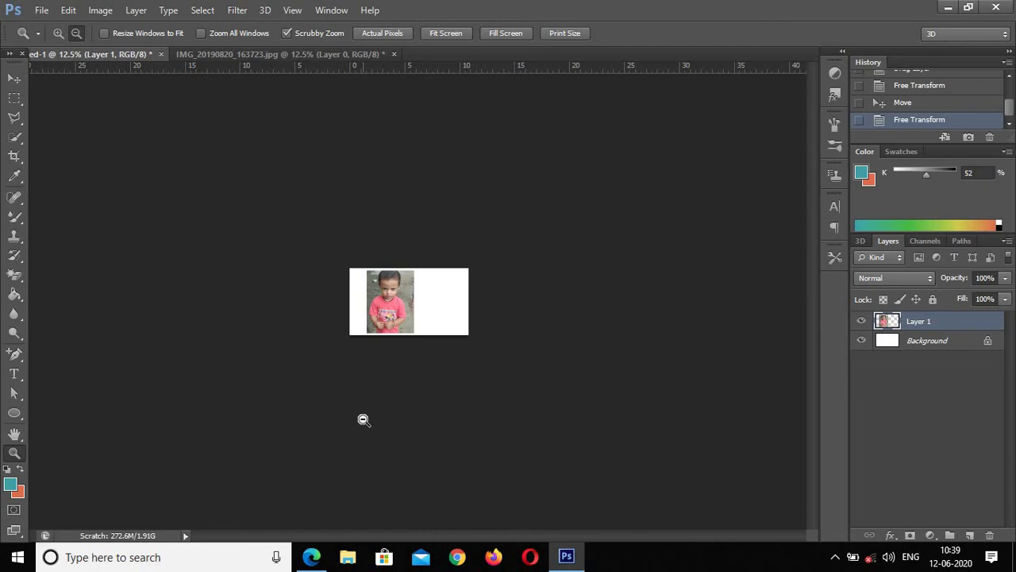
Scale the photo up to about 107% to span the full canvas height and move it flush with the canvas's left edge
key("ctrl+plus")
key("ctrl+plus")
key("ctrl+plus")
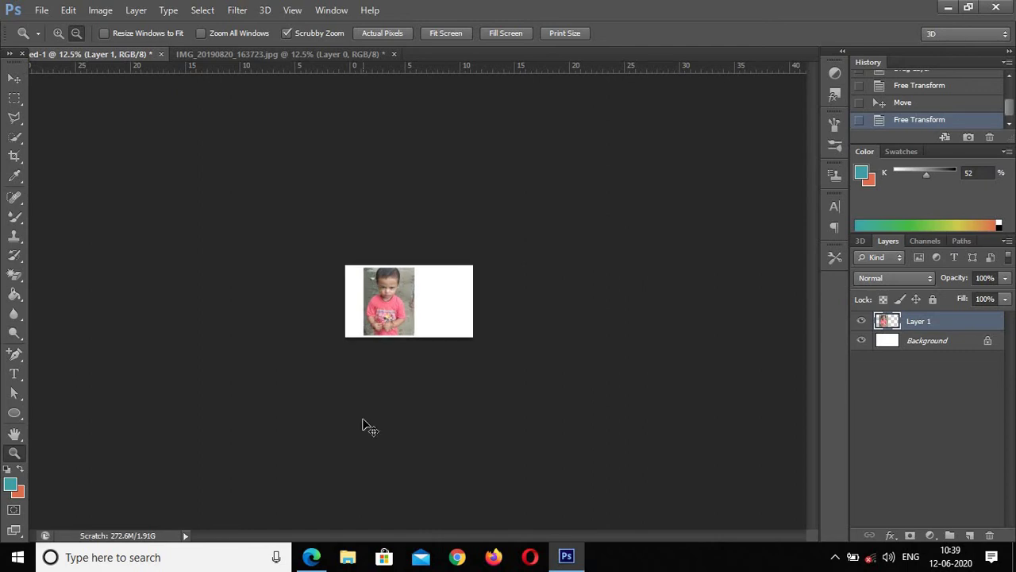
key("ctrl+plus")
key("ctrl+plus")
key("ctrl+plus")
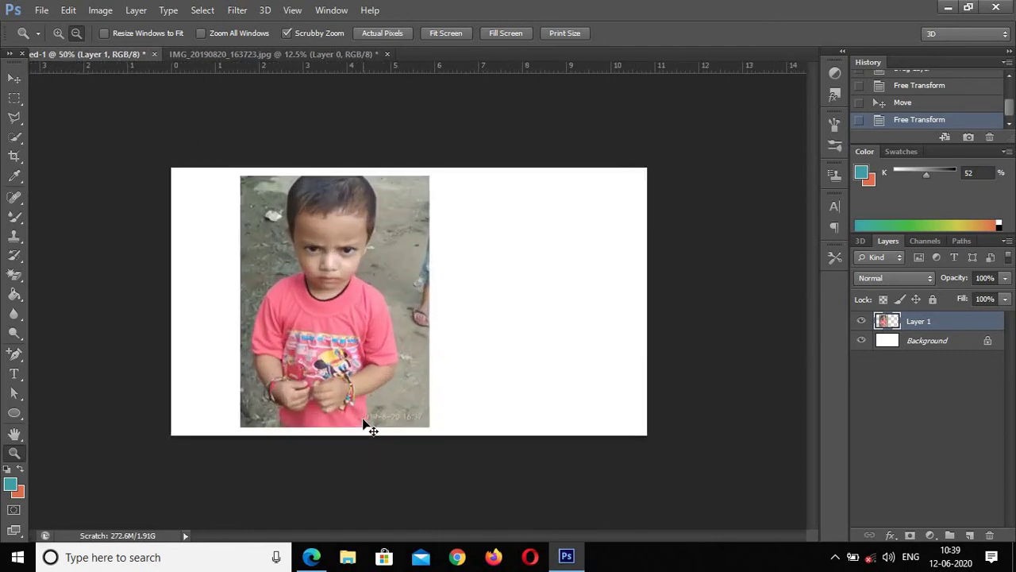
key("ctrl+plus")
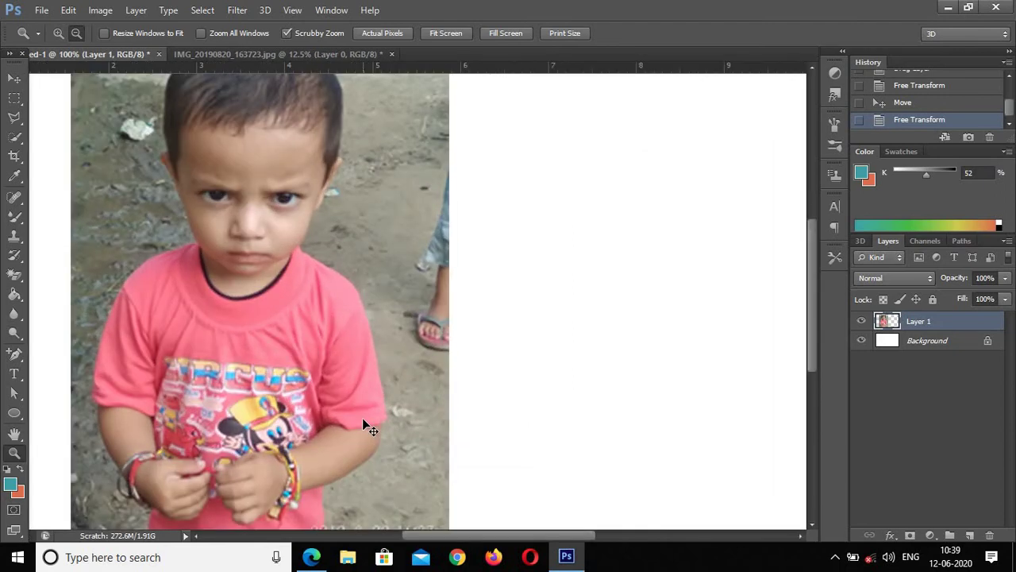
key("ctrl+minus")
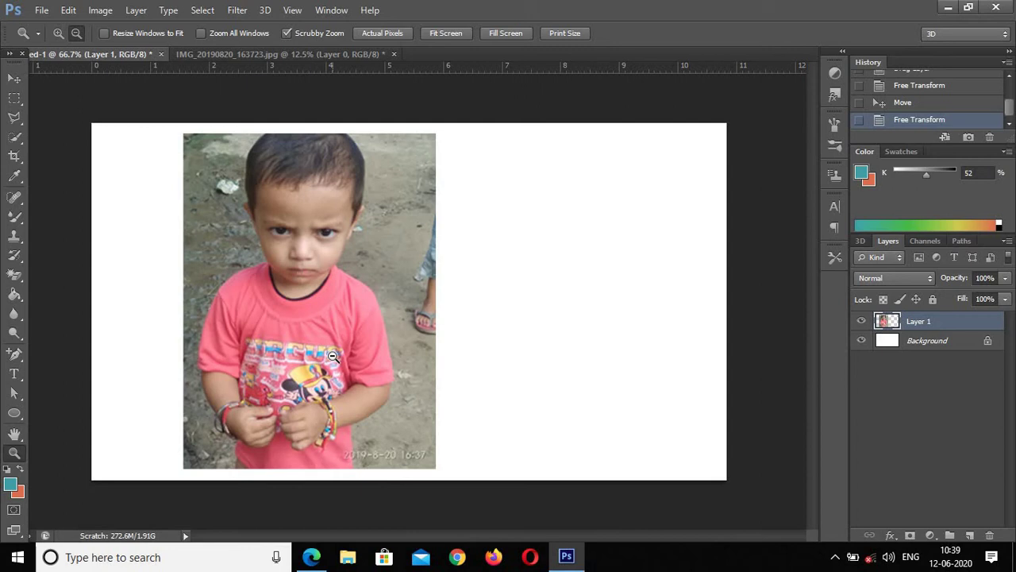
key("ctrl+t")
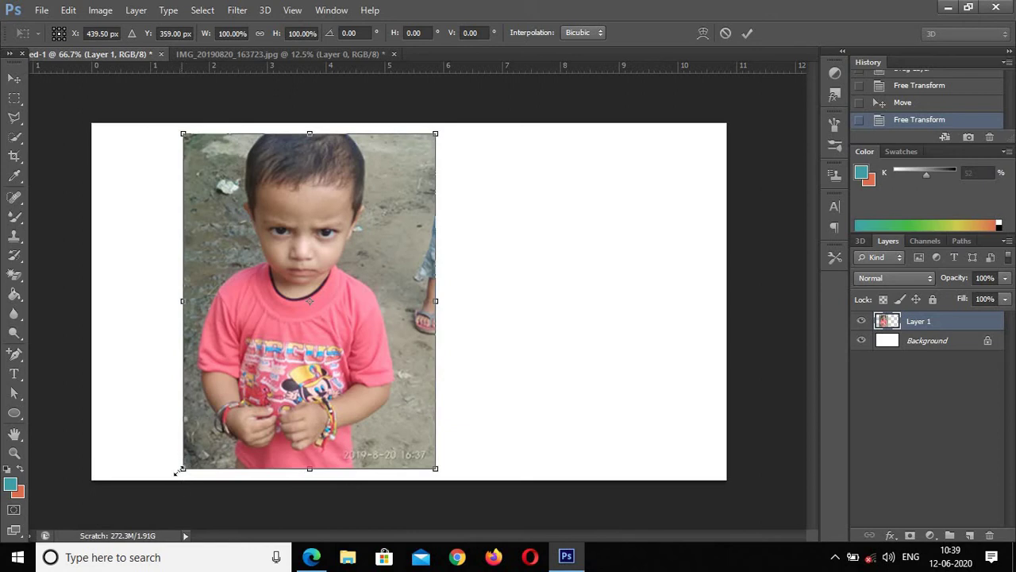
left_click_drag(182, 468, 174, 480)
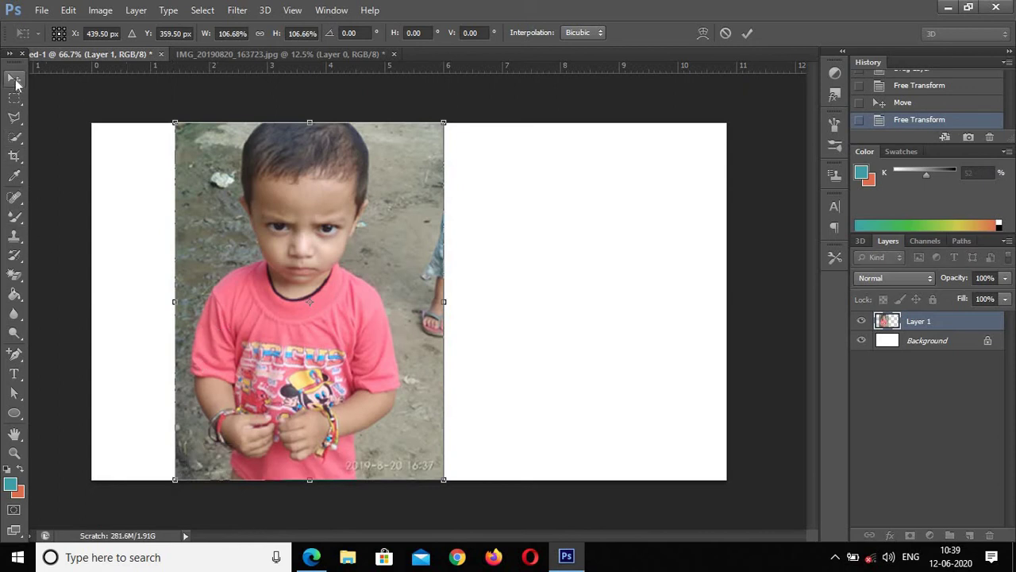
left_click(16, 82)
left_click(460, 220)
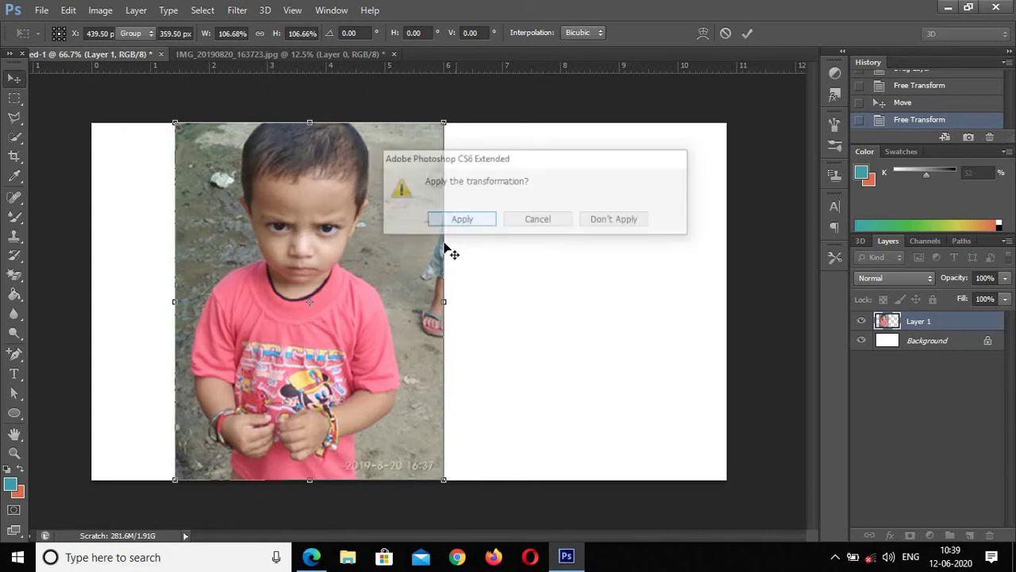
left_click_drag(365, 289, 276, 281)
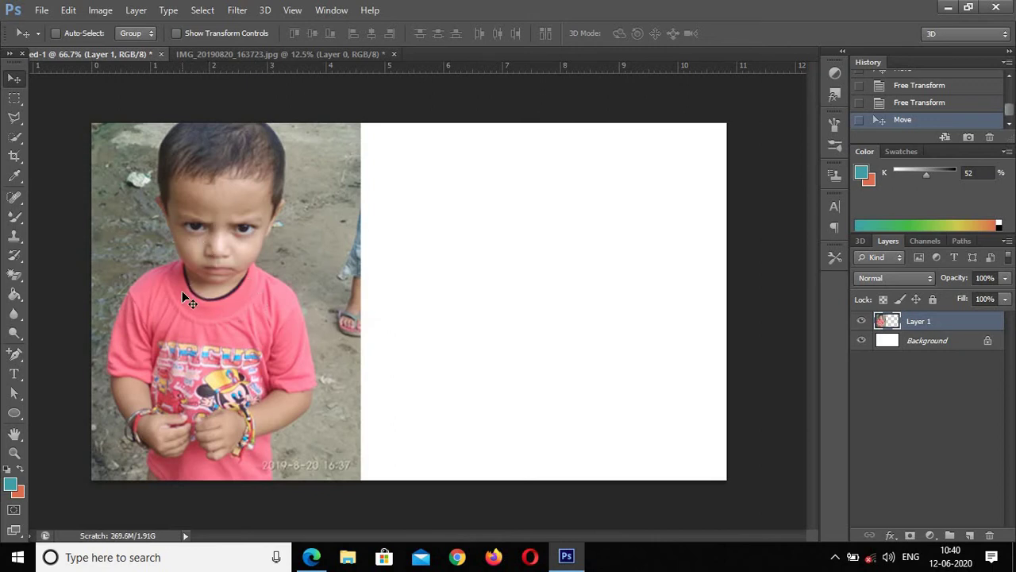
mouse_move(182, 290)
left_mouse_down()
mouse_move(577, 300)
mouse_move(252, 291)
mouse_move(203, 304)
mouse_move(263, 301)
mouse_move(231, 308)
mouse_move(183, 292)
left_mouse_up()
Try duplicating the photo layer side by side with the original on the canvas, then undo the duplication
left_click_drag(255, 283, 350, 286)
left_click_drag(361, 290, 521, 283)
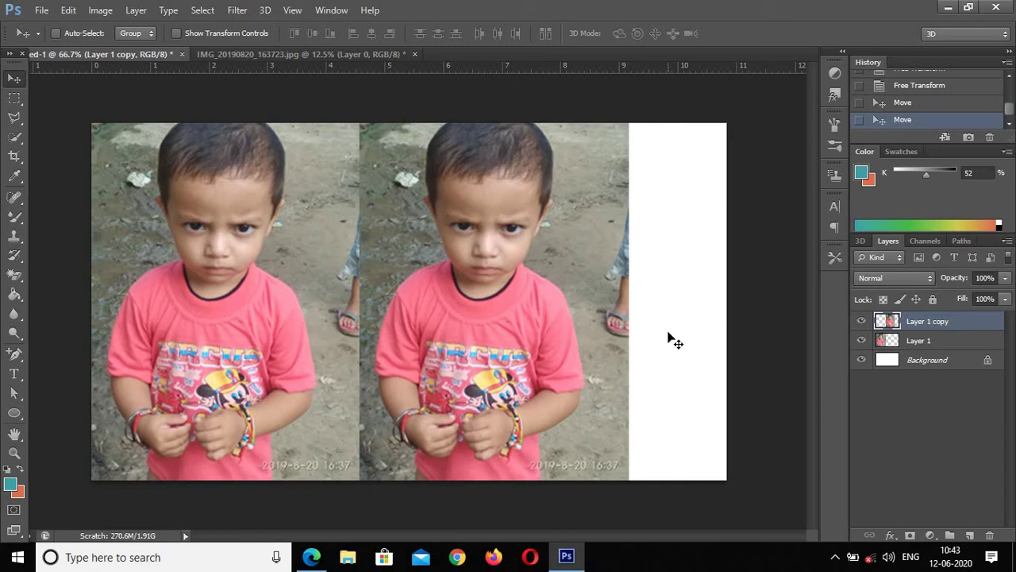
key("ctrl+z")
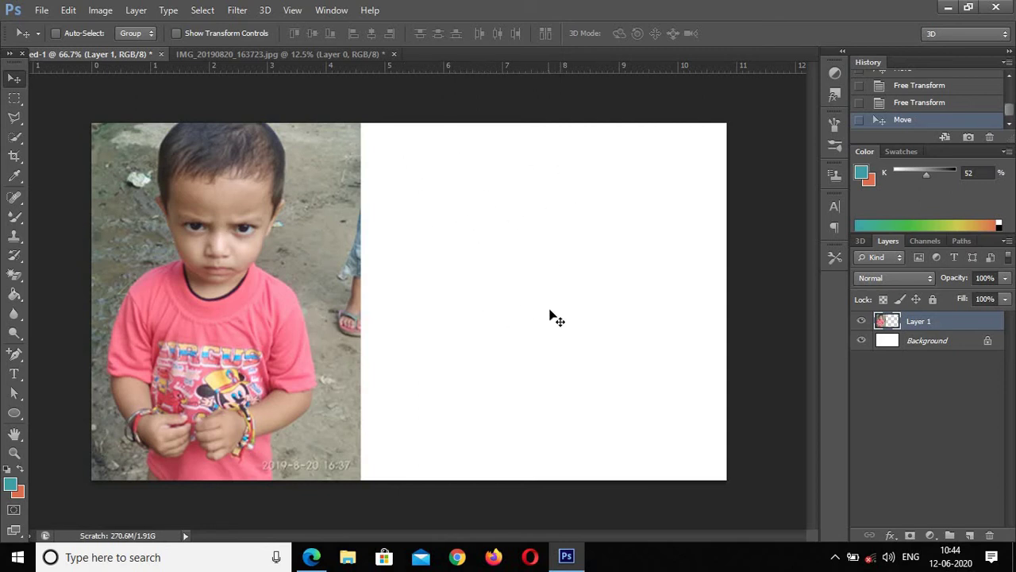
Set the foreground color to bright yellow, hex ffff33
left_click(12, 486)
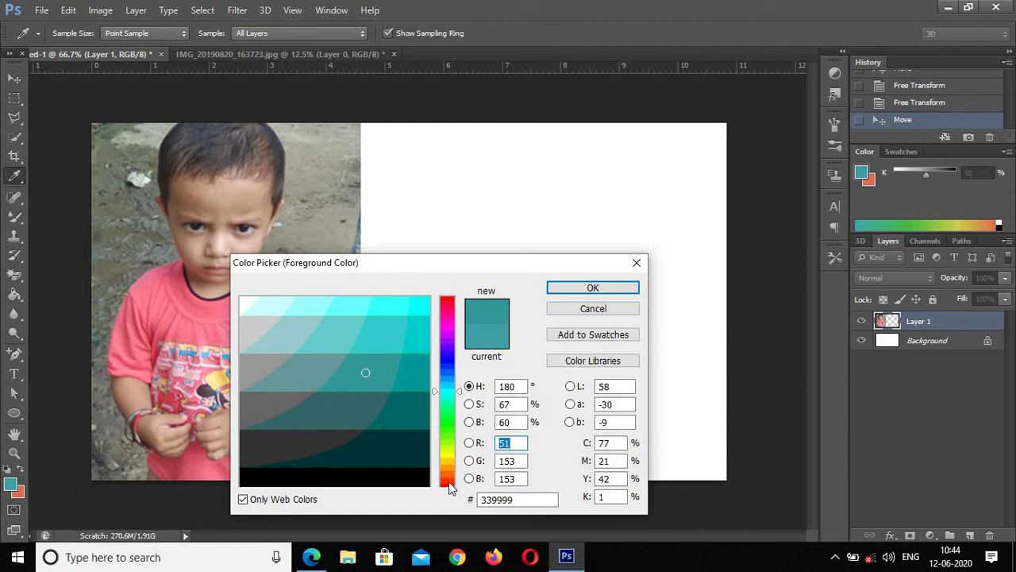
left_click(448, 454)
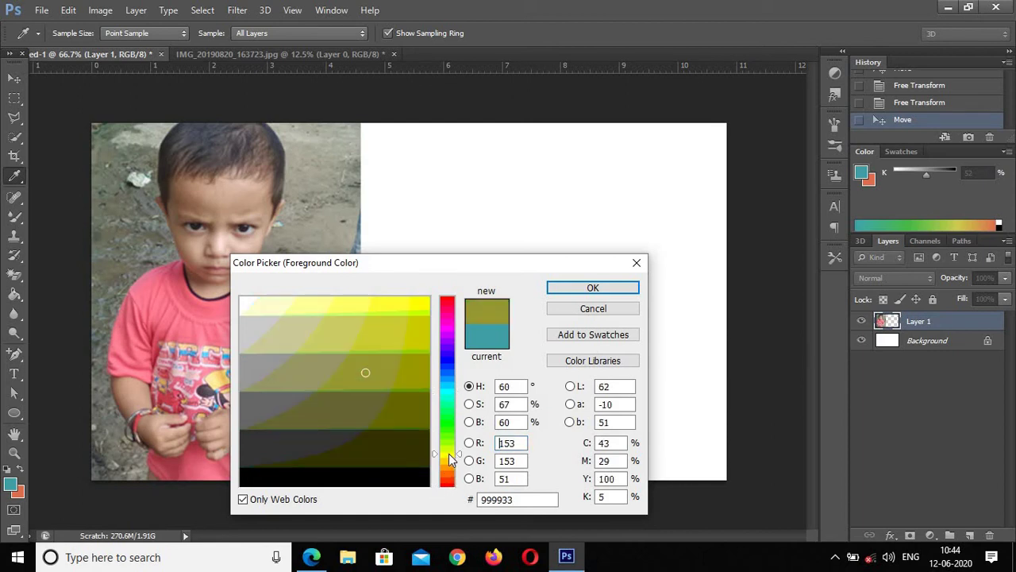
left_click(398, 305)
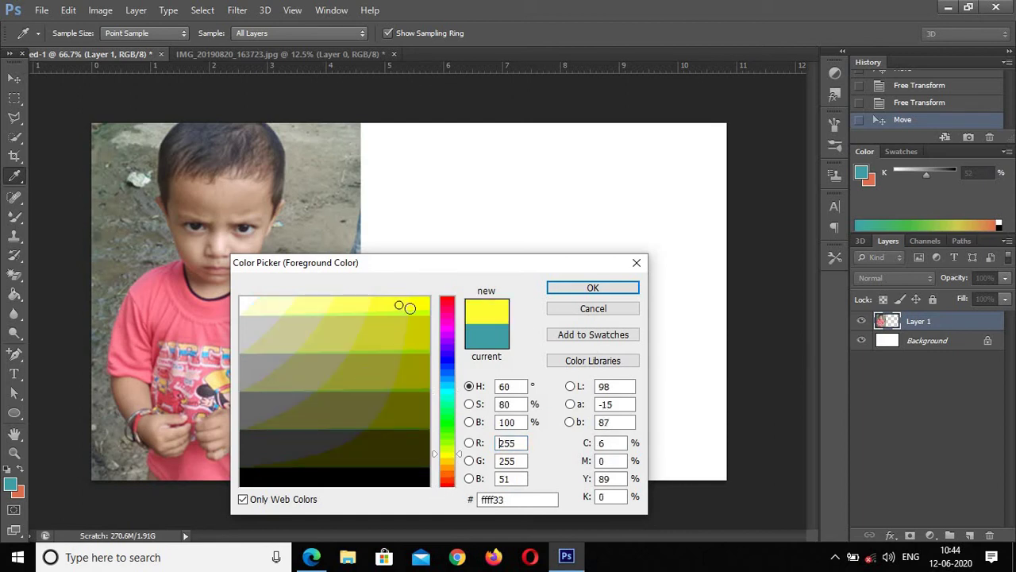
left_click(593, 288)
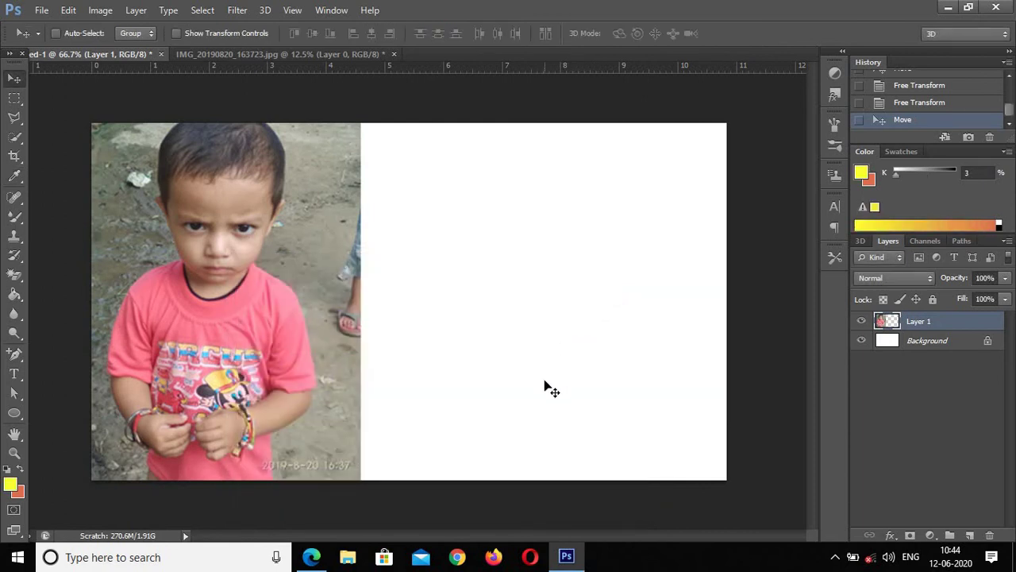
Try filling the photo layer, Layer 1, with the yellow foreground color, then undo the fill
key("alt+BackSpace")
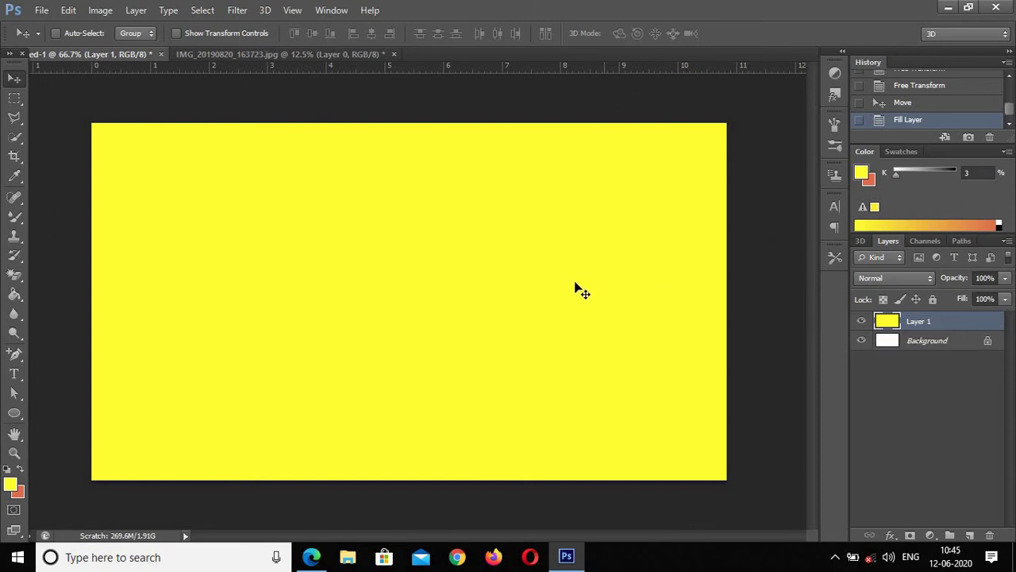
left_click(915, 342)
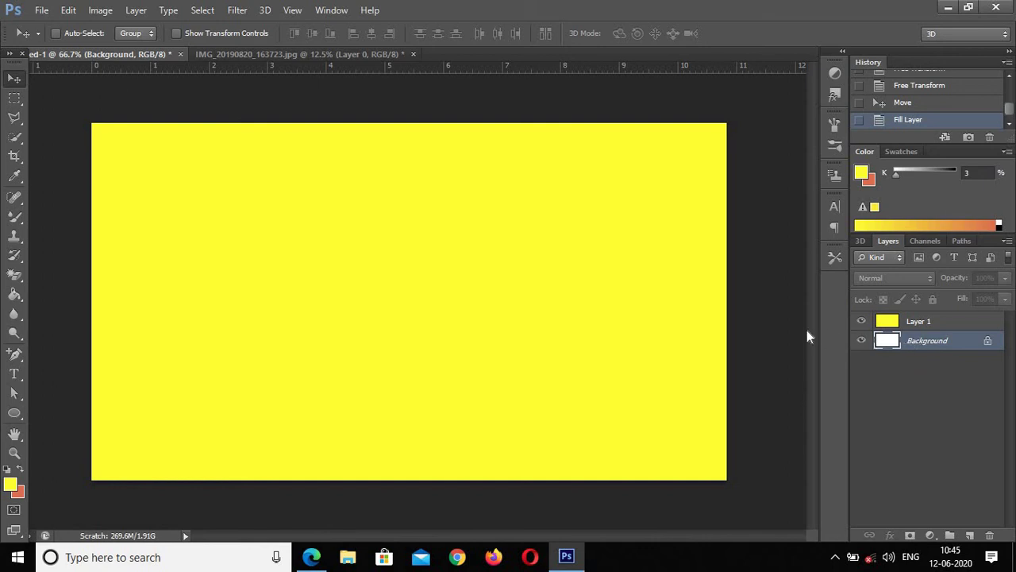
key("alt+BackSpace")
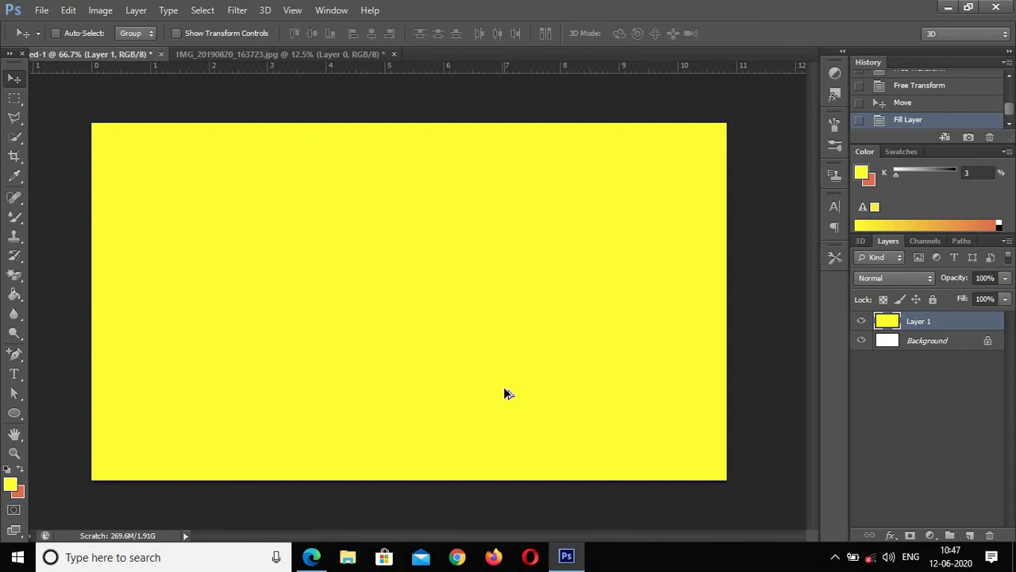
key("ctrl+z")
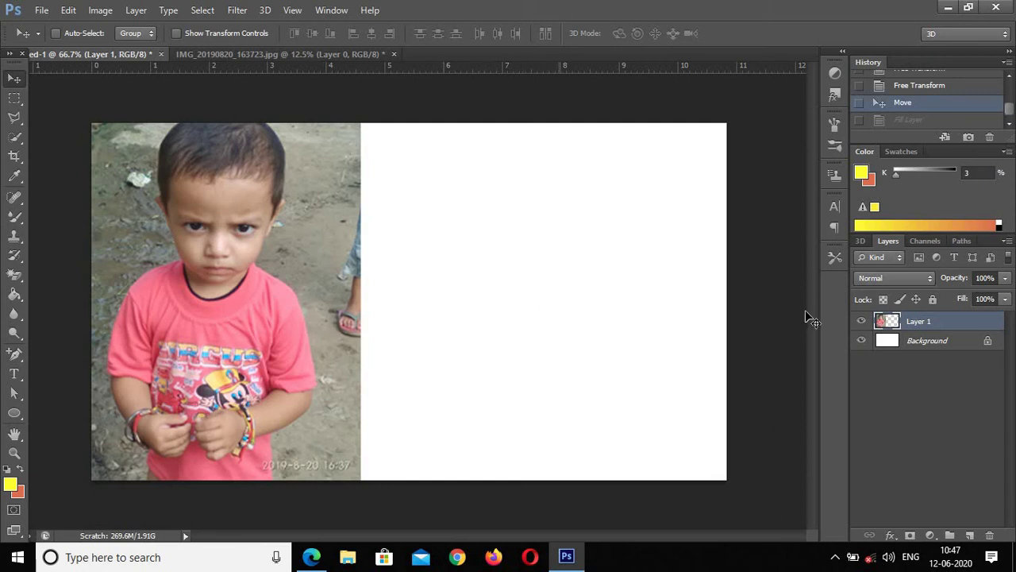
Fill the Background layer behind the photo with the yellow foreground color ffff33 and keep that layer selected
left_click(924, 343)
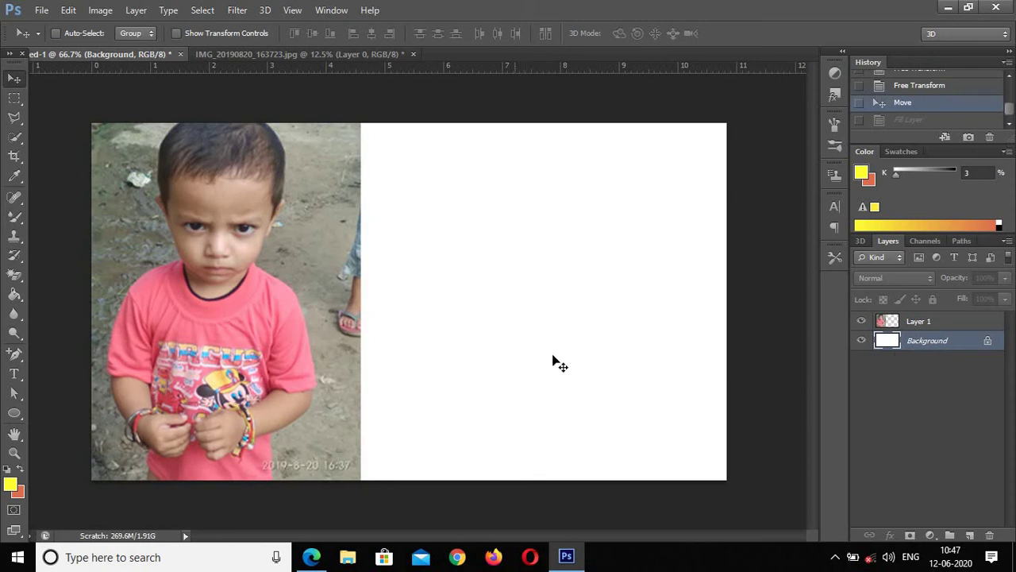
left_click(11, 485)
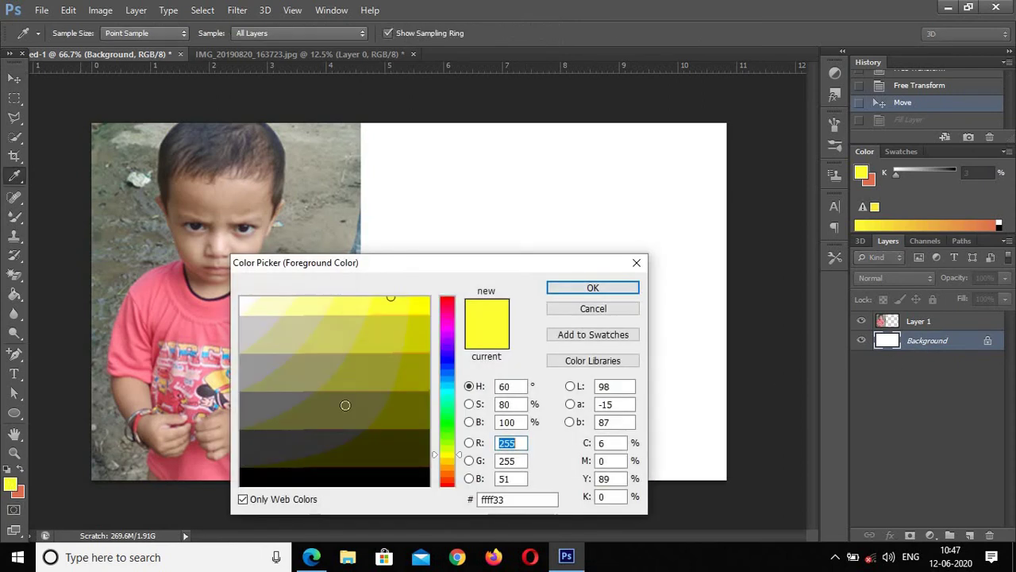
left_click(585, 289)
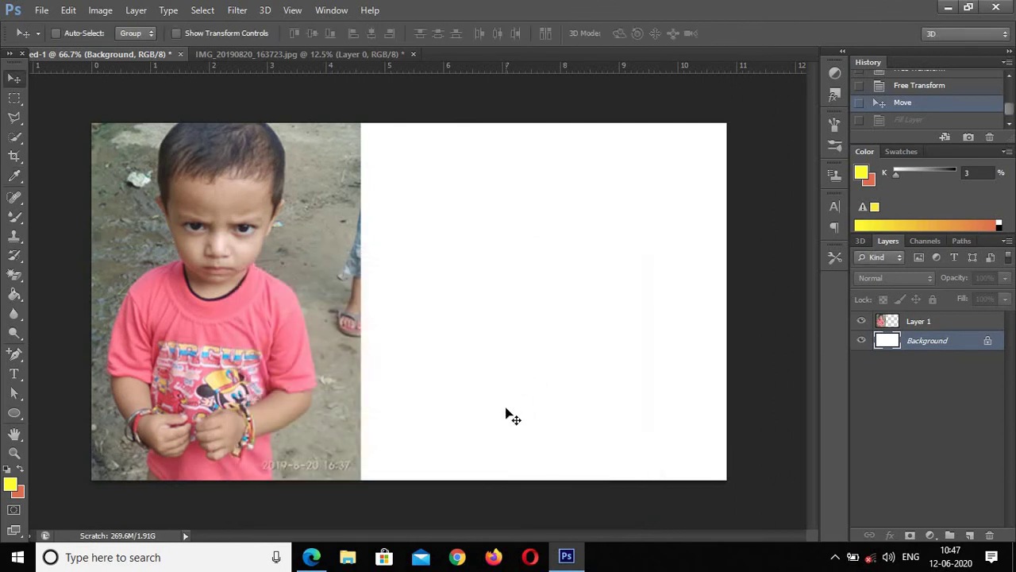
key("alt+BackSpace")
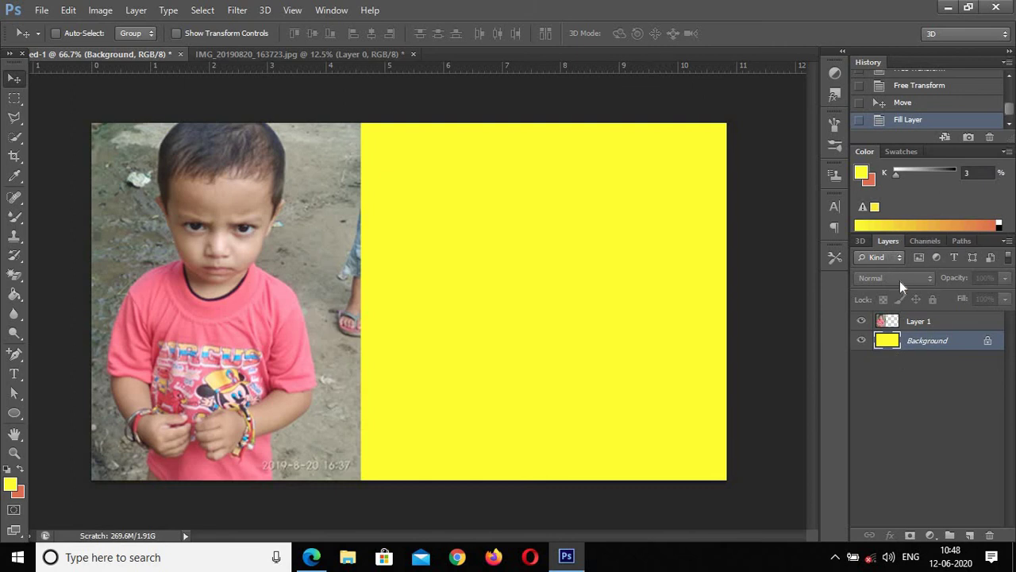
left_click(909, 321)
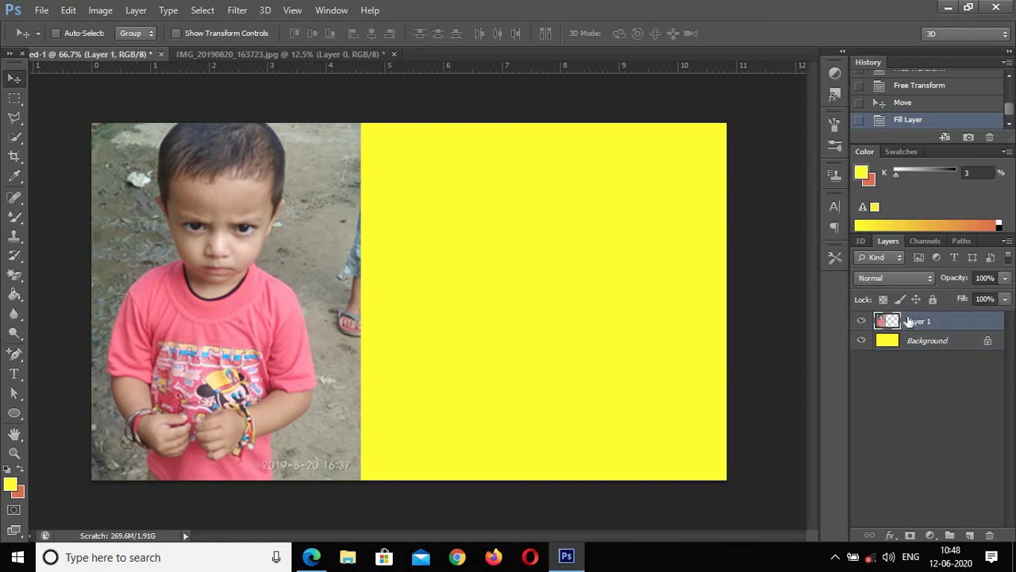
left_click(905, 341)
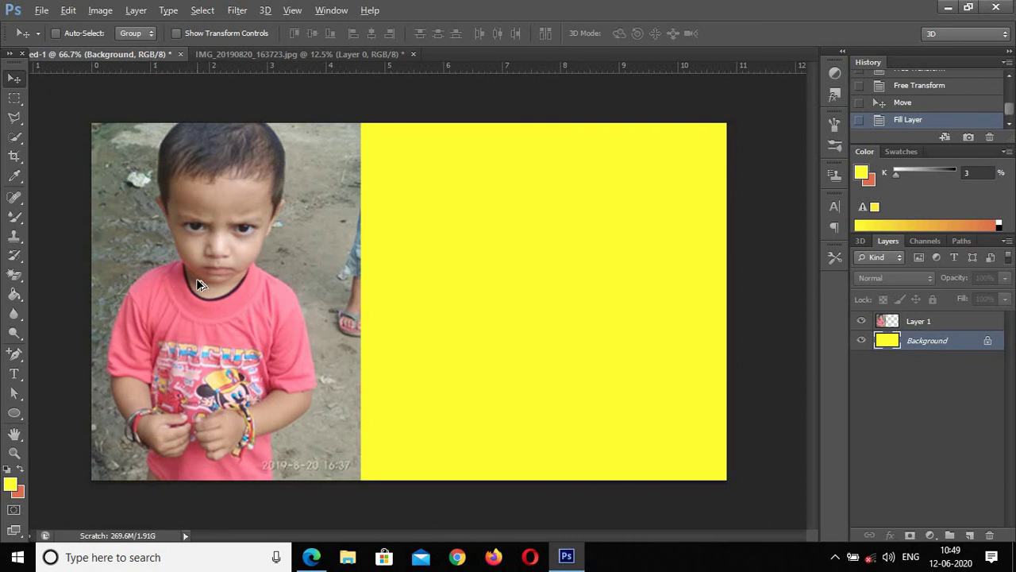
Duplicate the yellow Background layer in place on the canvas
left_click_drag(198, 285, 239, 288)
left_click_drag(286, 283, 286, 284)
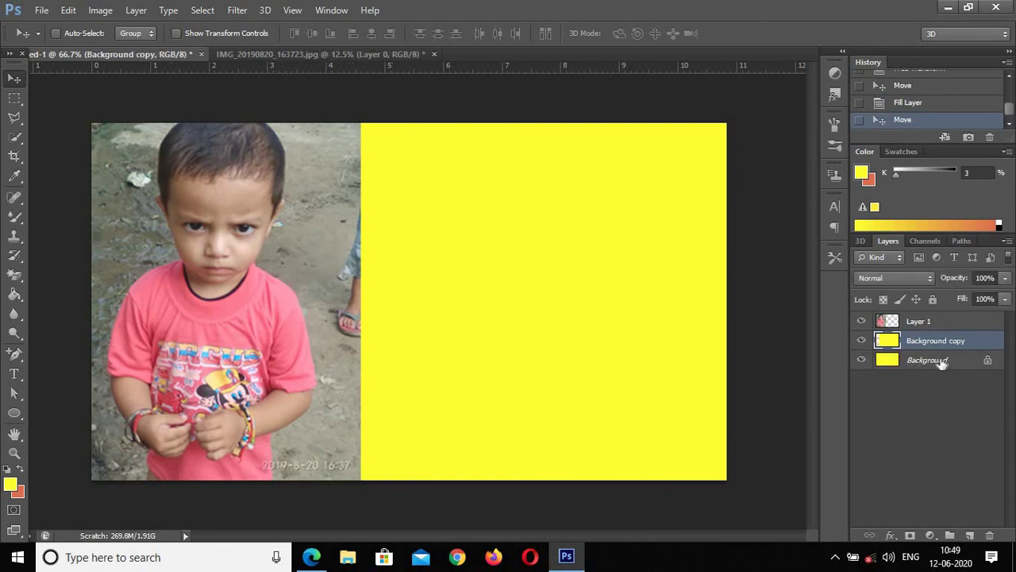
Duplicate the photo on Layer 1, placing the copy edge to edge right of the original, and toggle the copy's visibility off and on
left_click(229, 330, "ctrl")
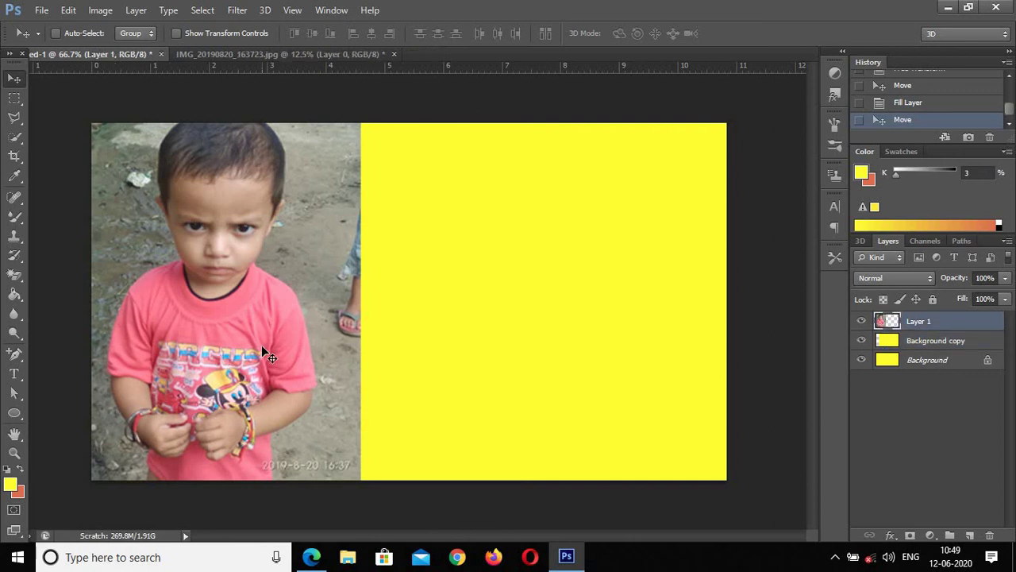
left_click_drag(221, 310, 486, 306)
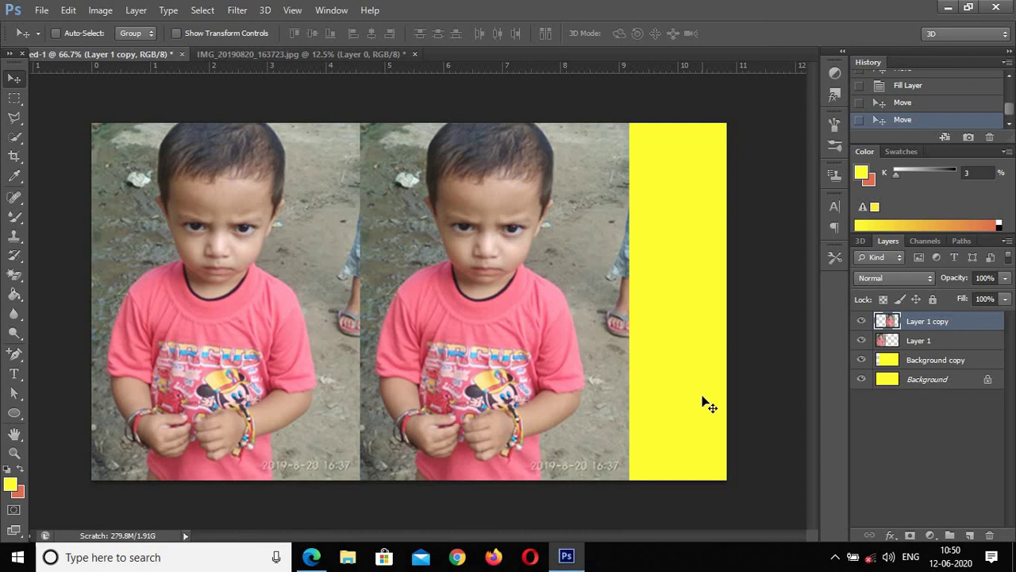
left_click(861, 321)
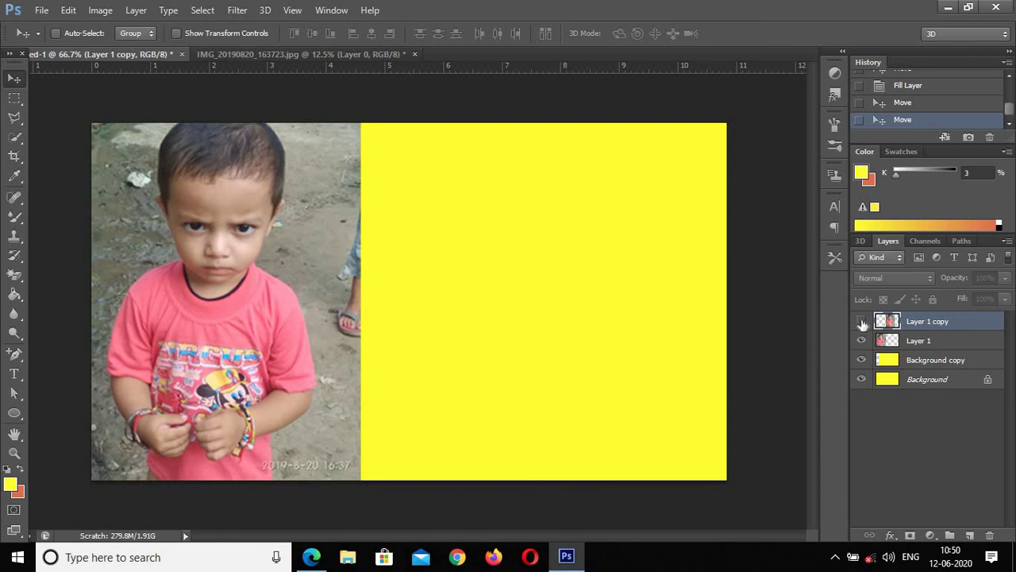
left_click(862, 321)
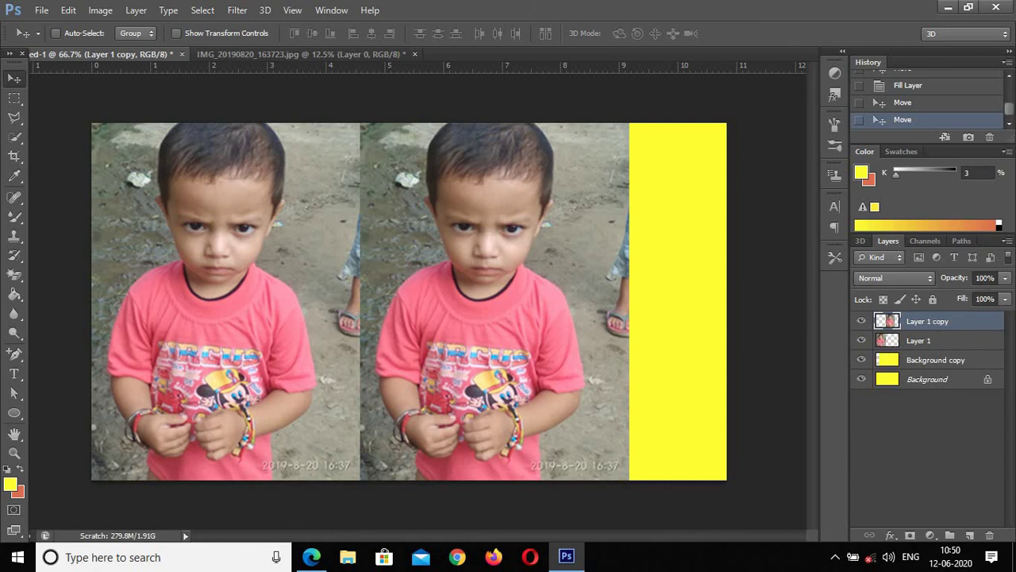
Try several opacity levels on Layer 1, such as 73%, 34%, 20% and 51%, ending at 62%
left_click(922, 342)
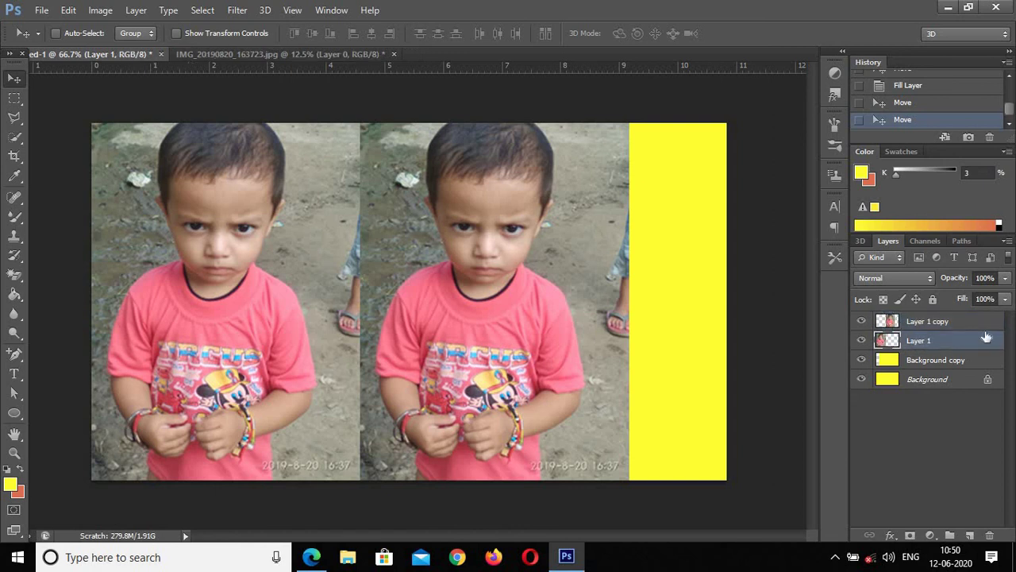
left_click(1005, 282)
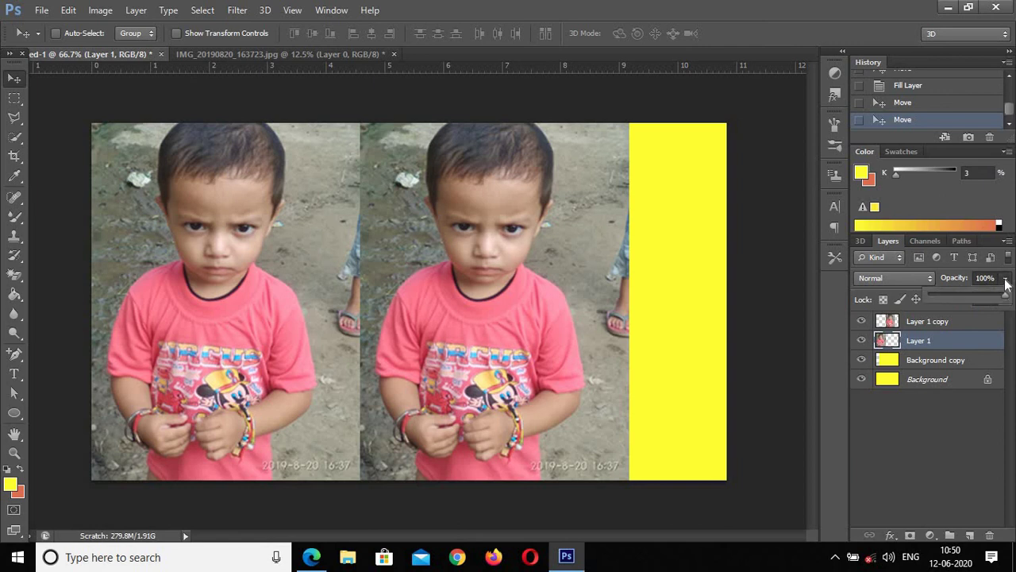
left_click_drag(1006, 295, 927, 299)
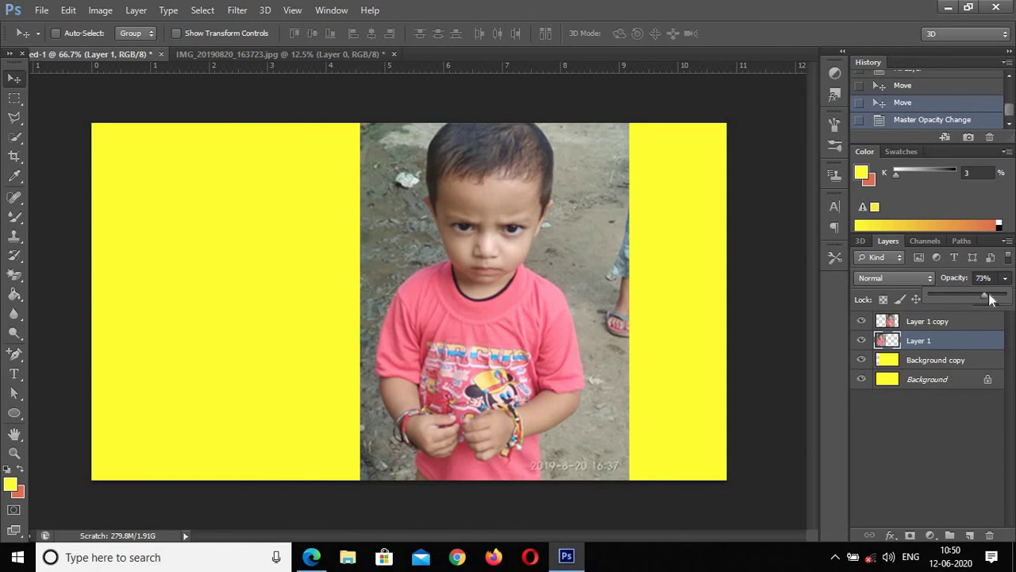
mouse_move(990, 298)
left_mouse_down()
mouse_move(1010, 298)
mouse_move(983, 299)
left_mouse_up()
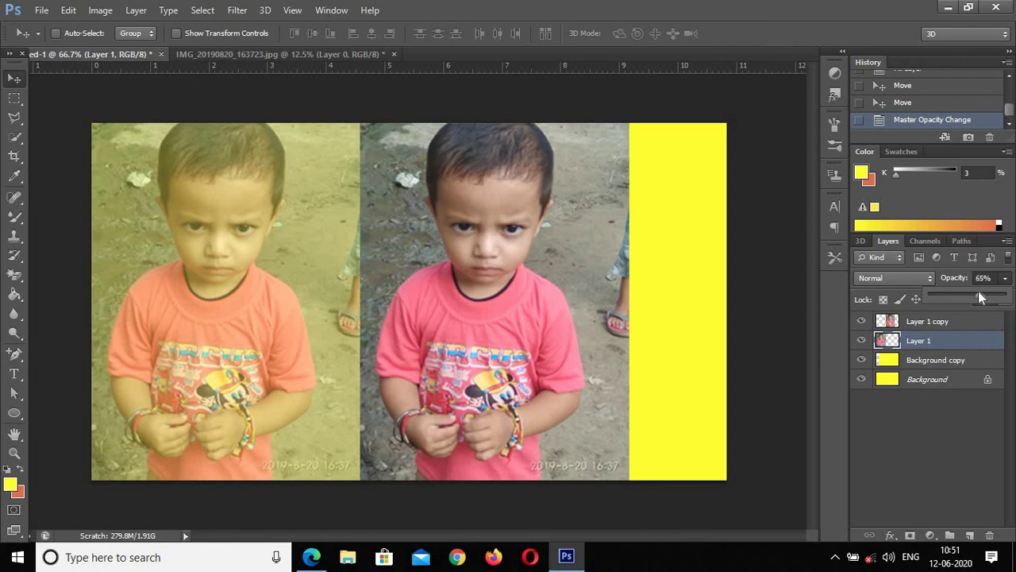
left_click_drag(967, 292, 949, 293)
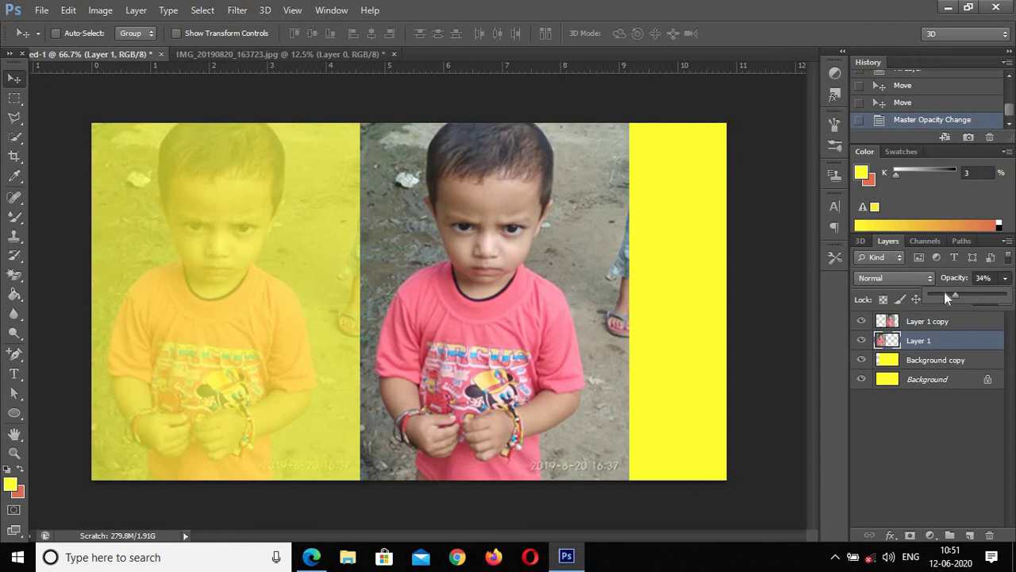
left_click(945, 293)
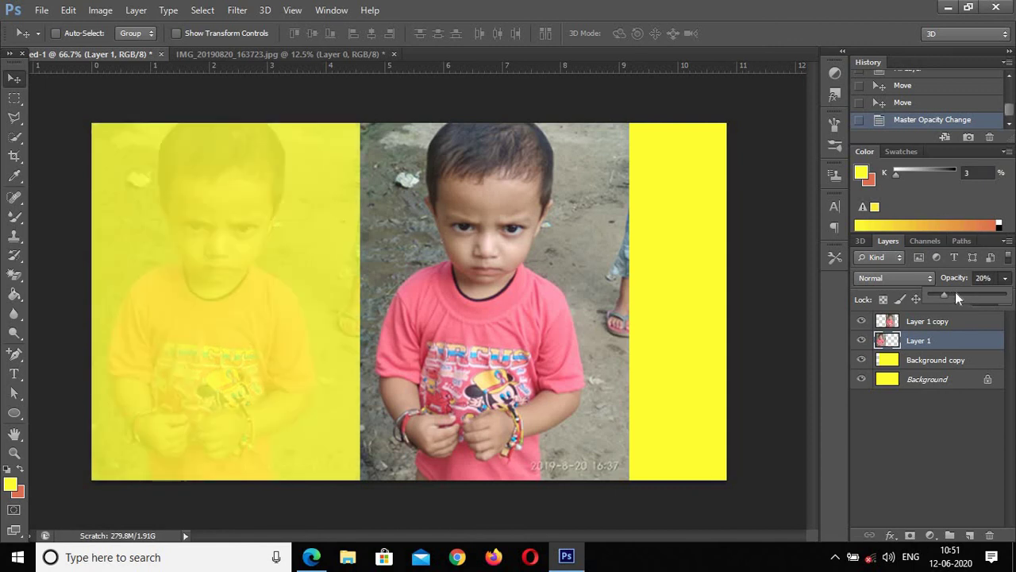
left_click(956, 293)
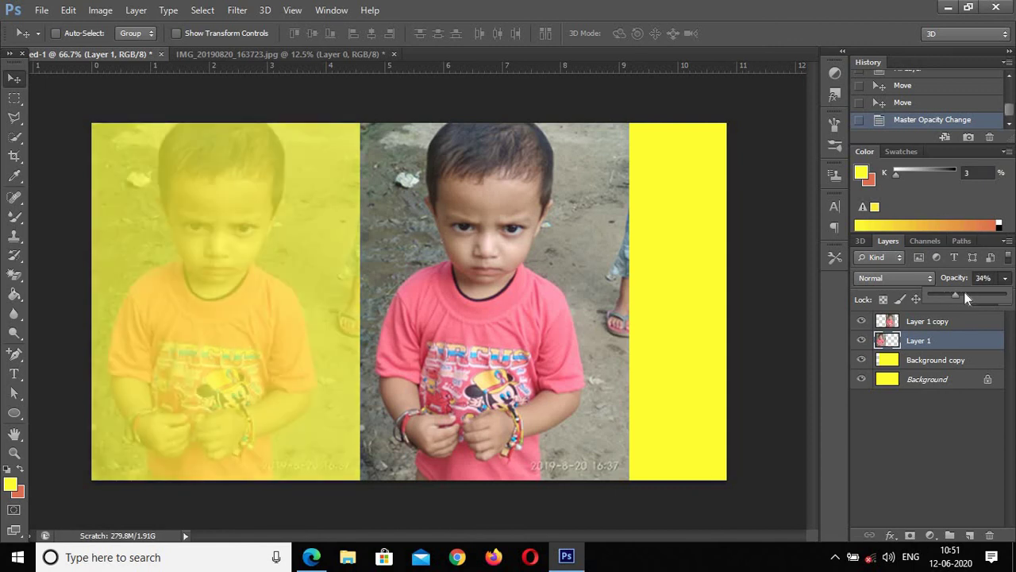
left_click(964, 293)
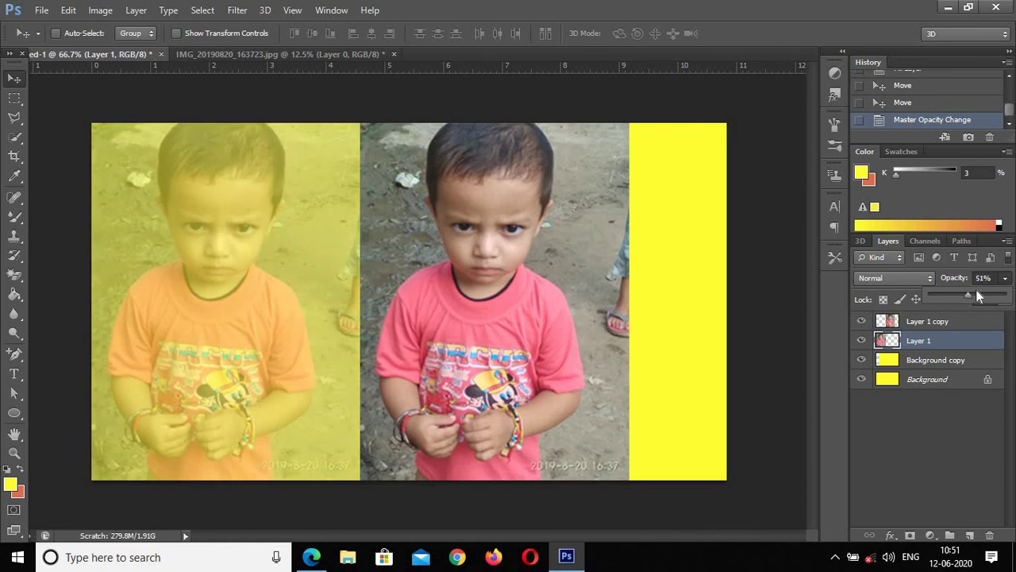
left_click(976, 292)
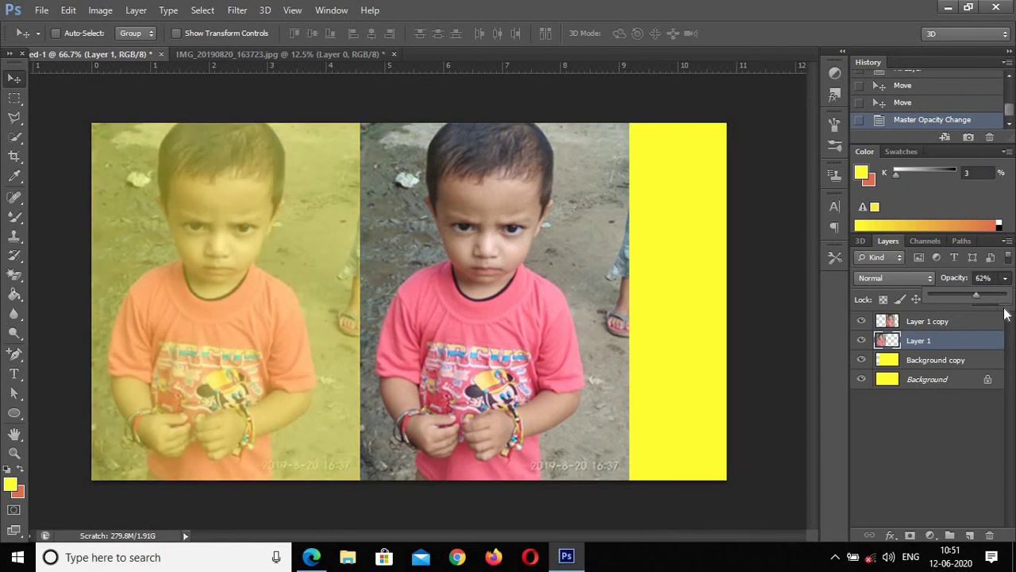
Lower the fill of Layer 1 to 39%
left_click(1005, 279)
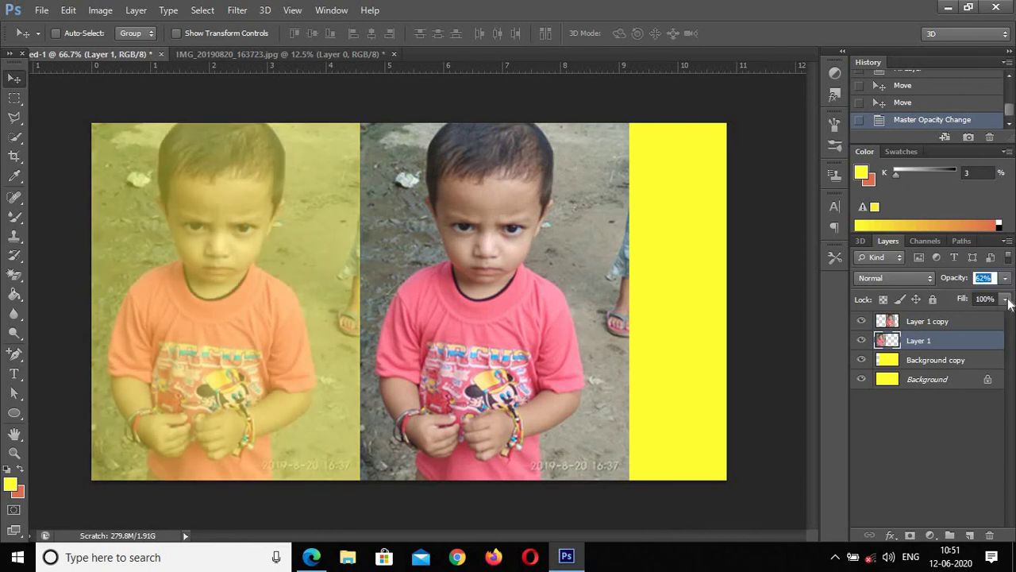
left_click(1006, 299)
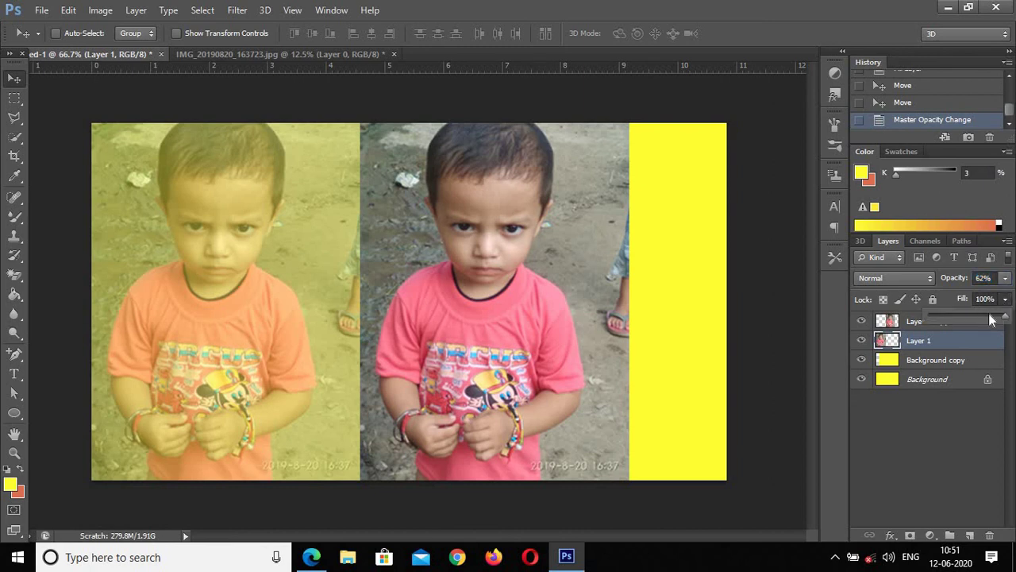
left_click(989, 316)
left_click(959, 315)
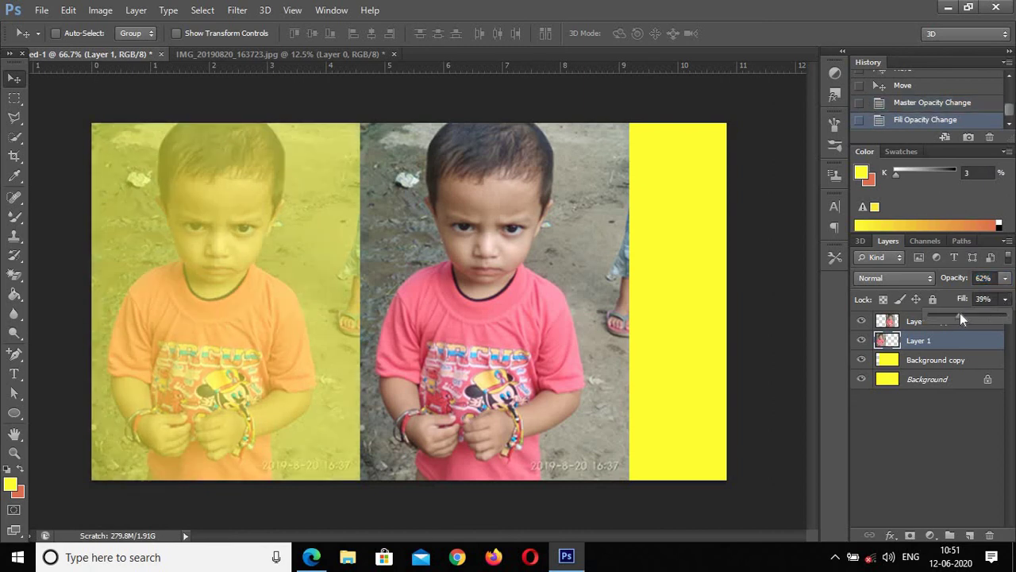
Restore both the opacity and the fill of Layer 1 to 100%
left_click(1005, 278)
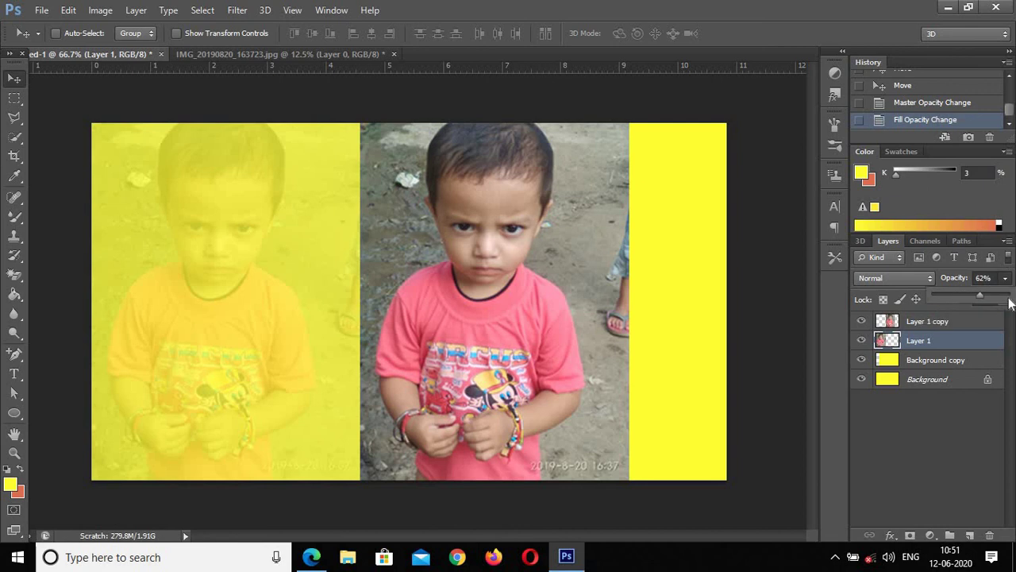
left_click(1013, 296)
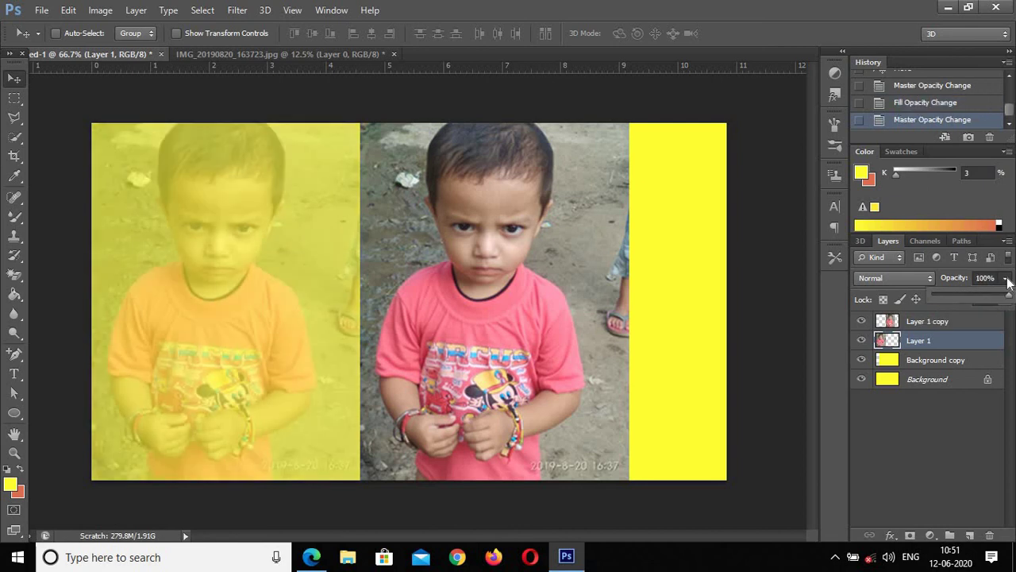
left_click(1006, 281)
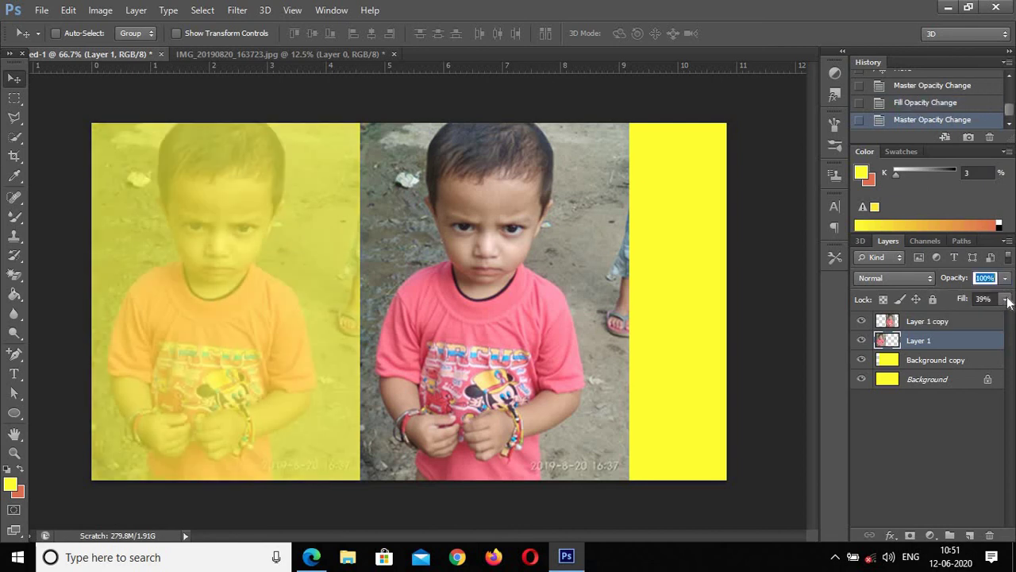
left_click(1005, 299)
left_click_drag(963, 316, 985, 318)
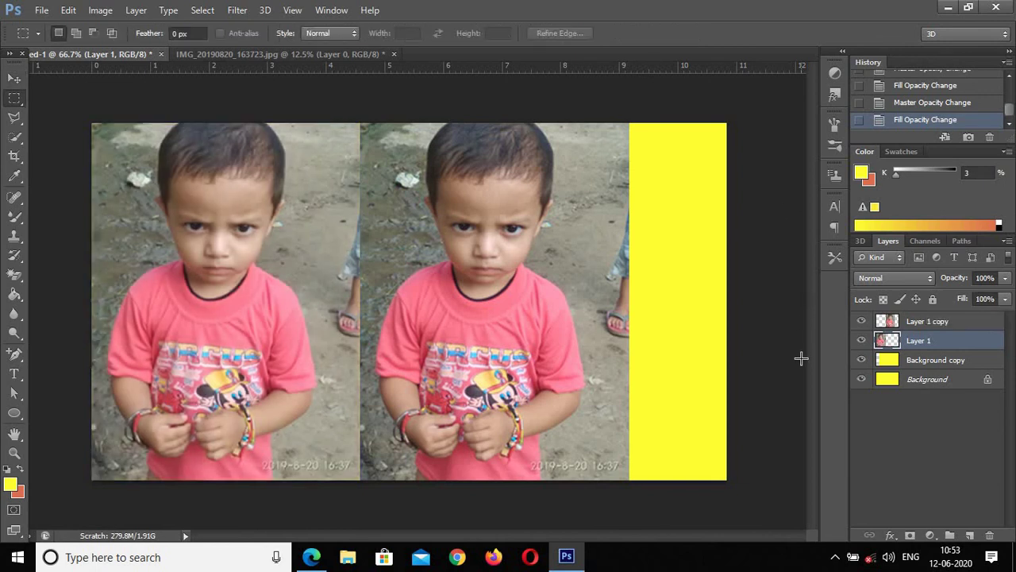
Lock Layer 1 completely, make a thin vertical rectangular selection over the copied photo's neck and collar, and unlock the layer
left_click(933, 298)
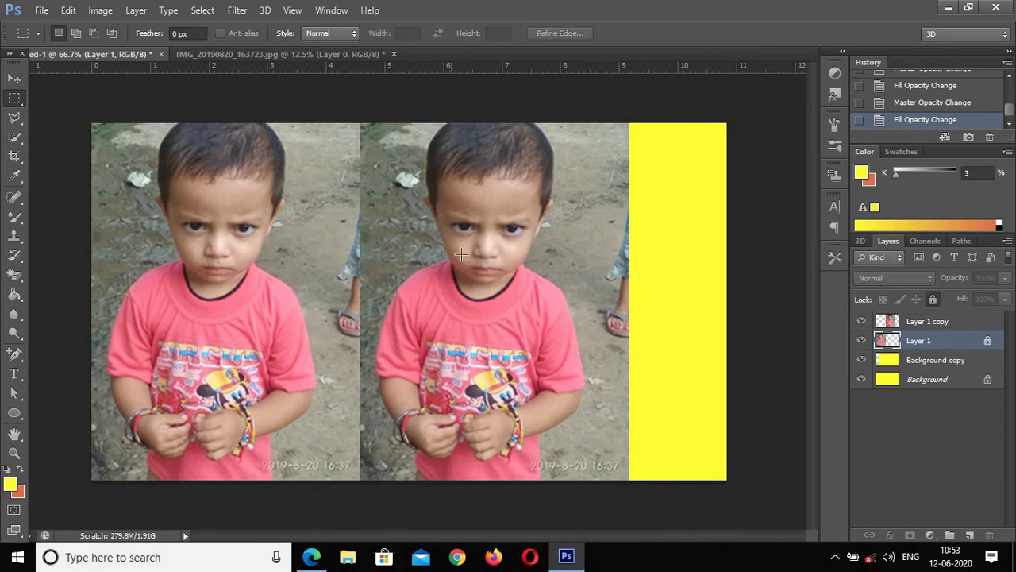
left_click_drag(452, 255, 458, 315)
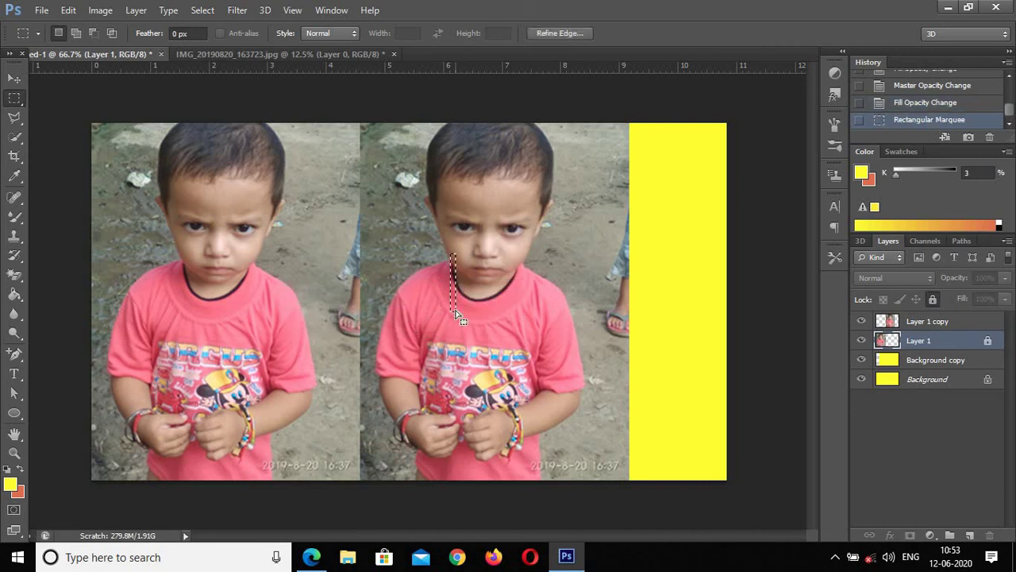
key("Return")
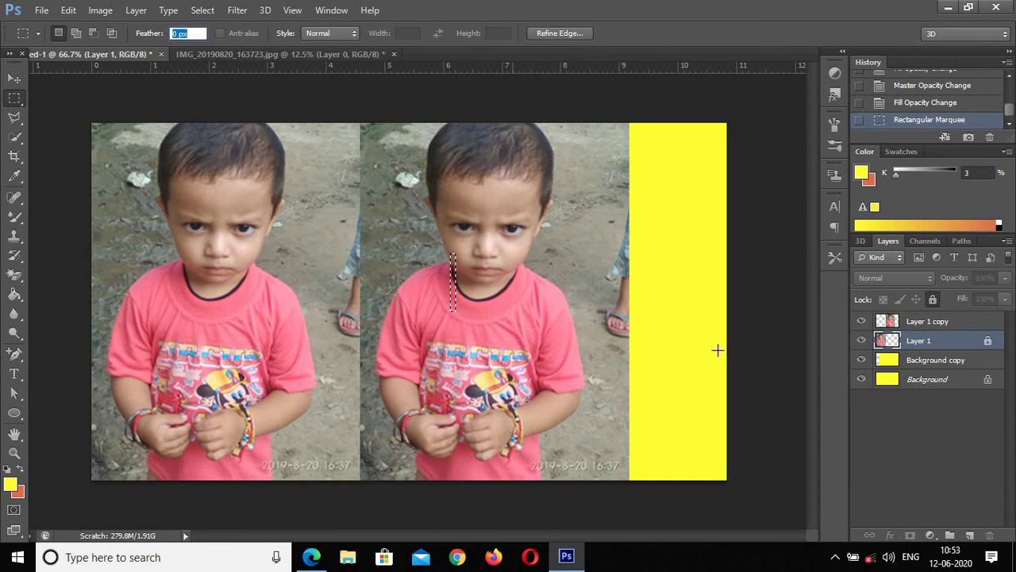
left_click(932, 299)
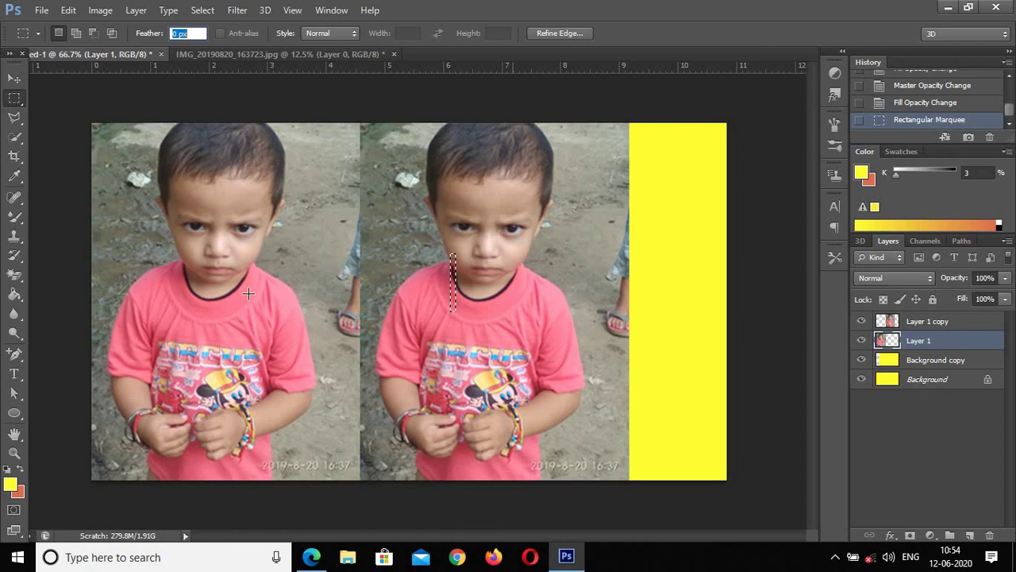
Look through the Marquee tool variants and keep the Rectangular Marquee Tool active
left_click(14, 79)
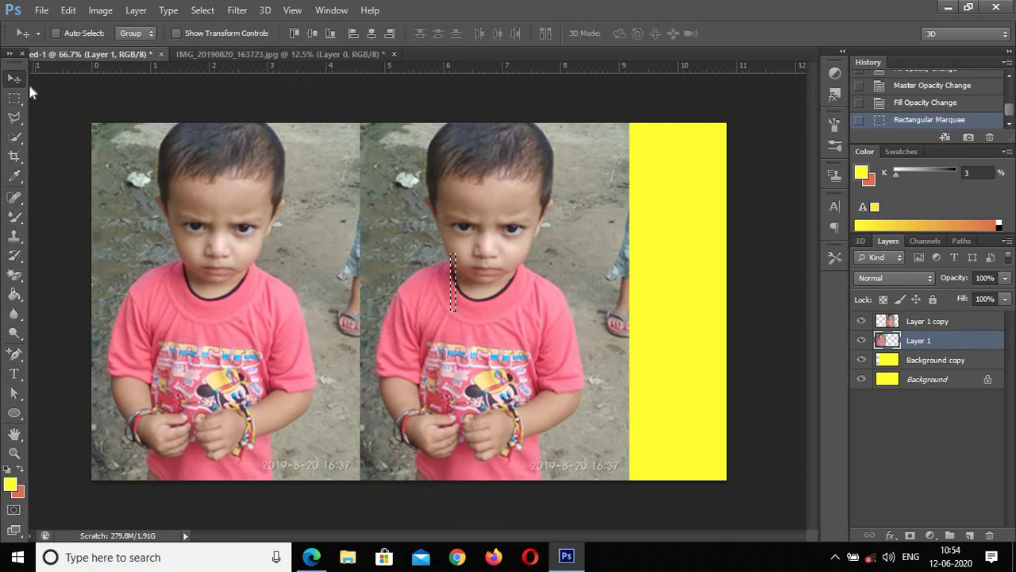
left_click(22, 100)
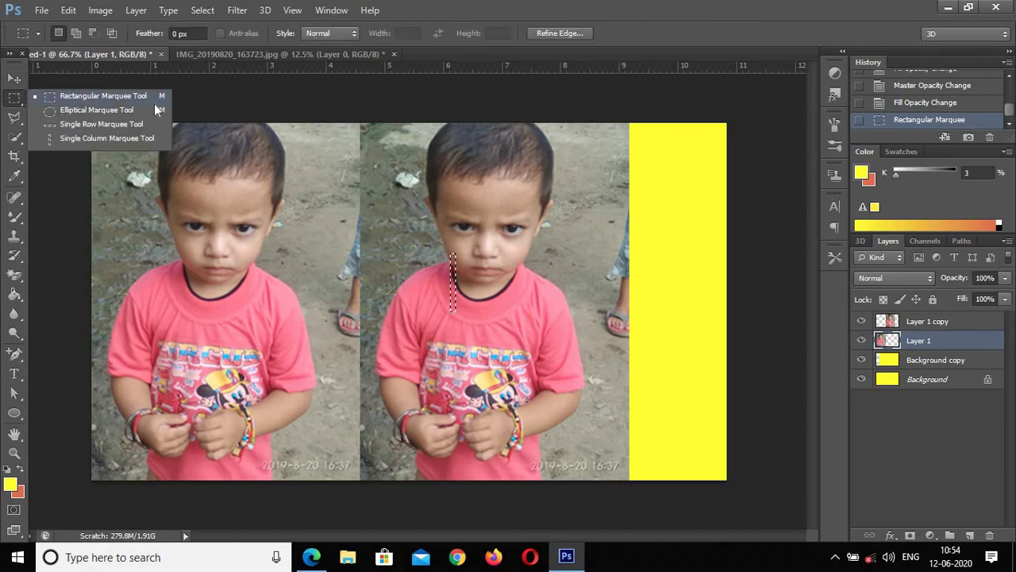
left_click(22, 104)
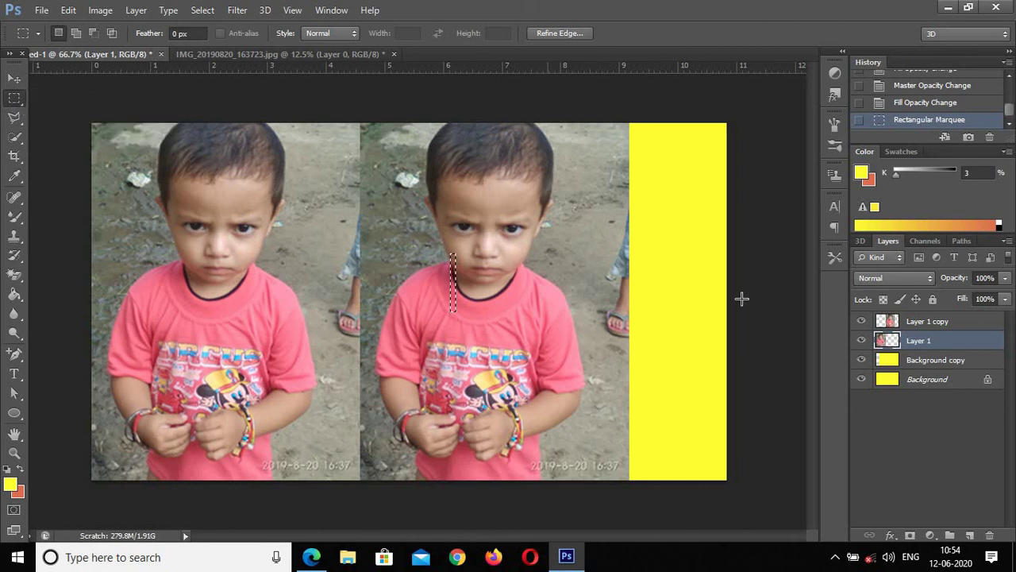